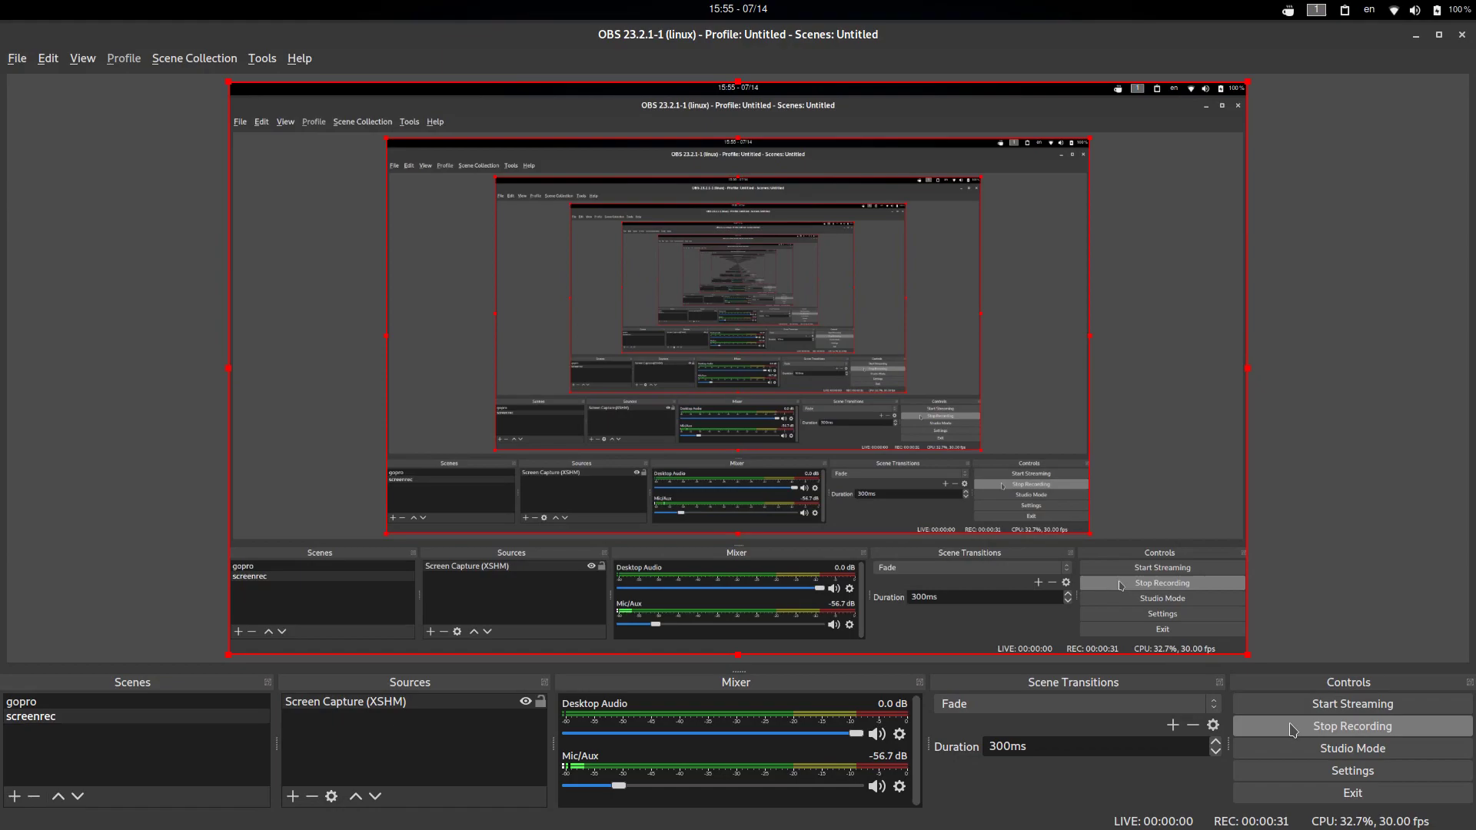
# Step: Bring up the browser and show the aospUI Black, Substratum/Synergy theme +OneUI Play Store page
pyautogui.hotkey('alt', 'Tab')
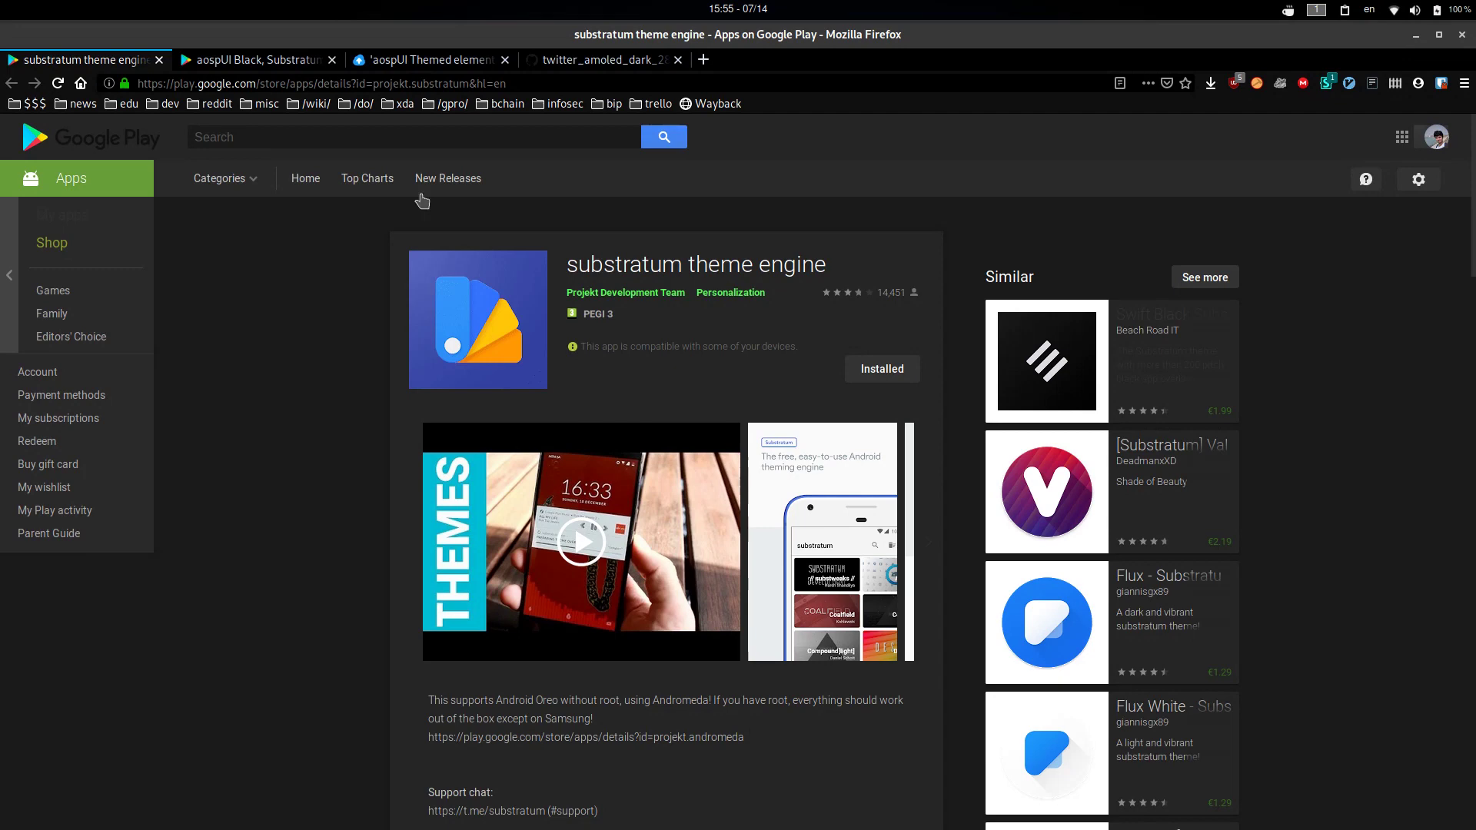
pyautogui.click(253, 60)
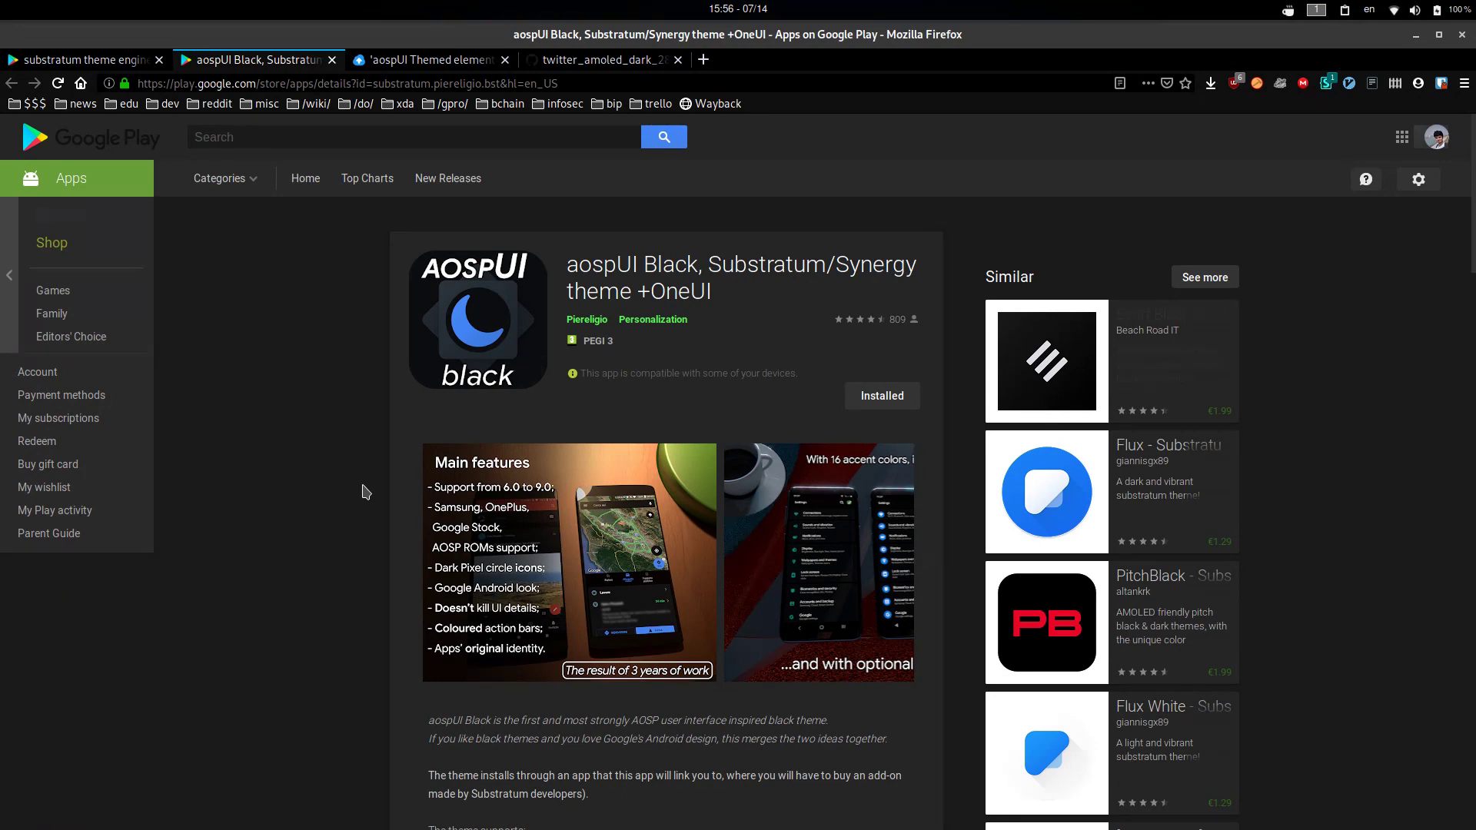
# Step: Highlight the '-Twitter night mode;' line in the aospUI Themed elements list, then return to the terminal
pyautogui.click(402, 64)
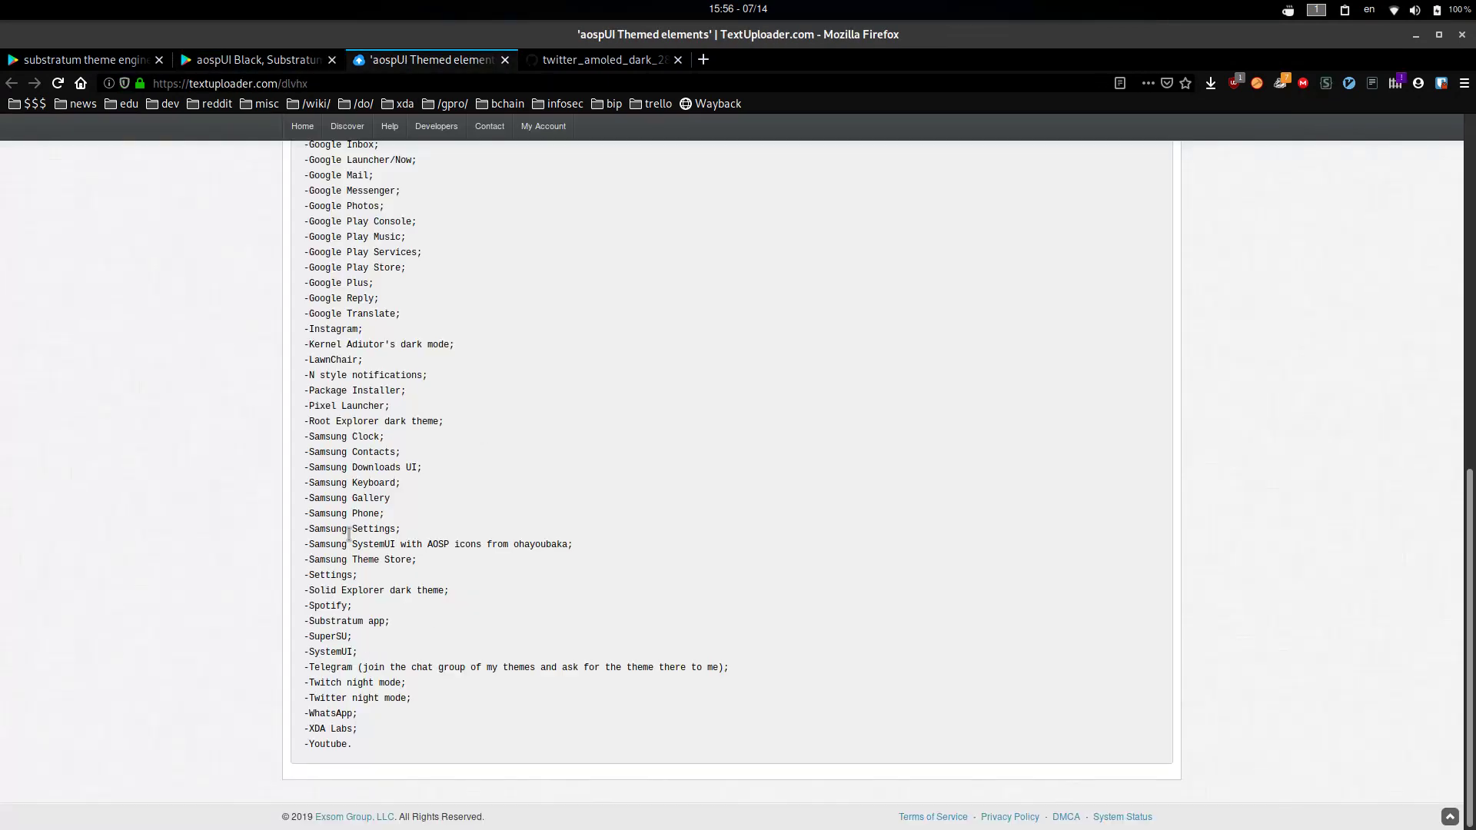
pyautogui.tripleClick(342, 700)
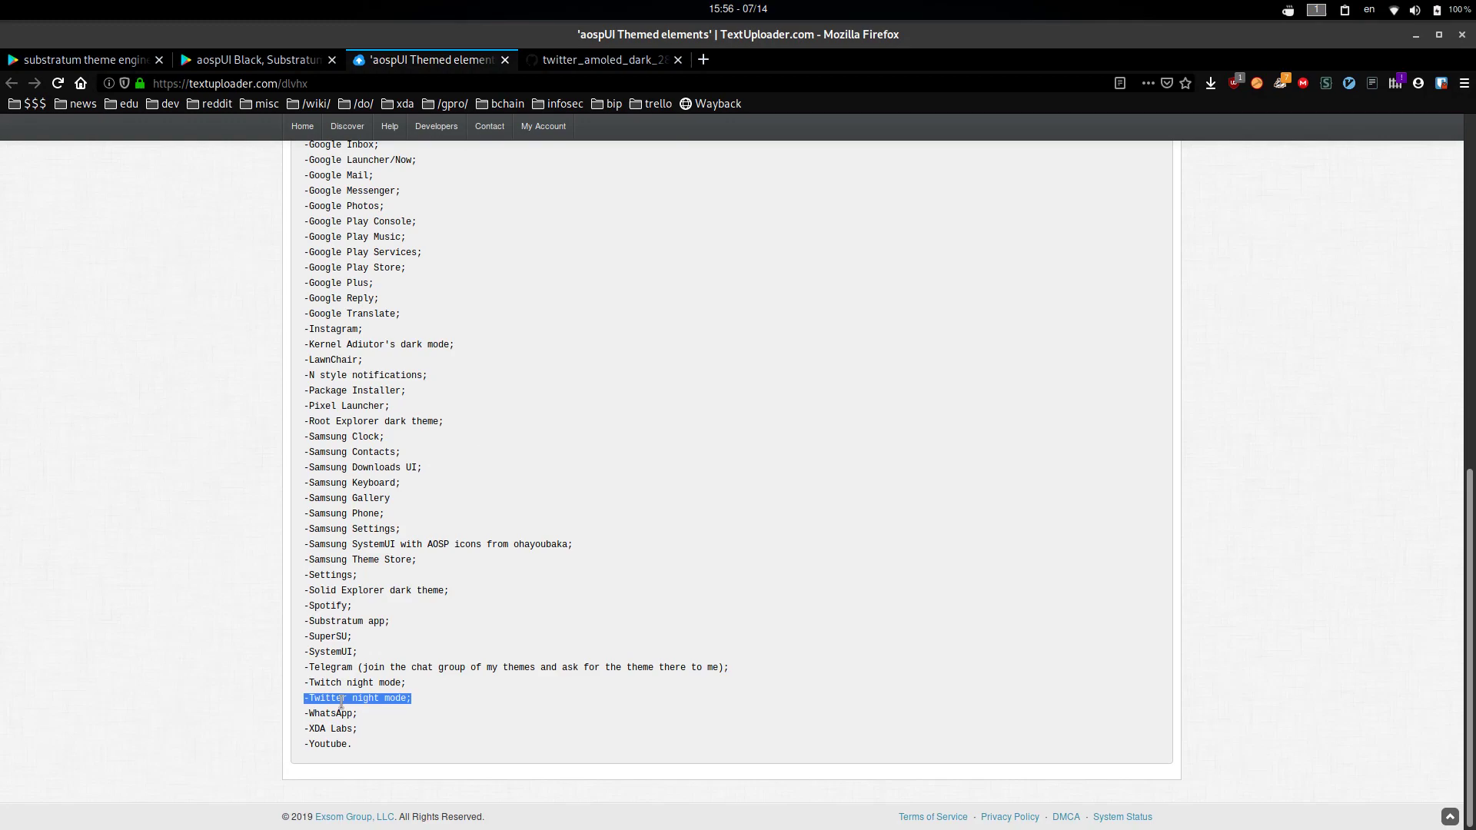
pyautogui.click(342, 702)
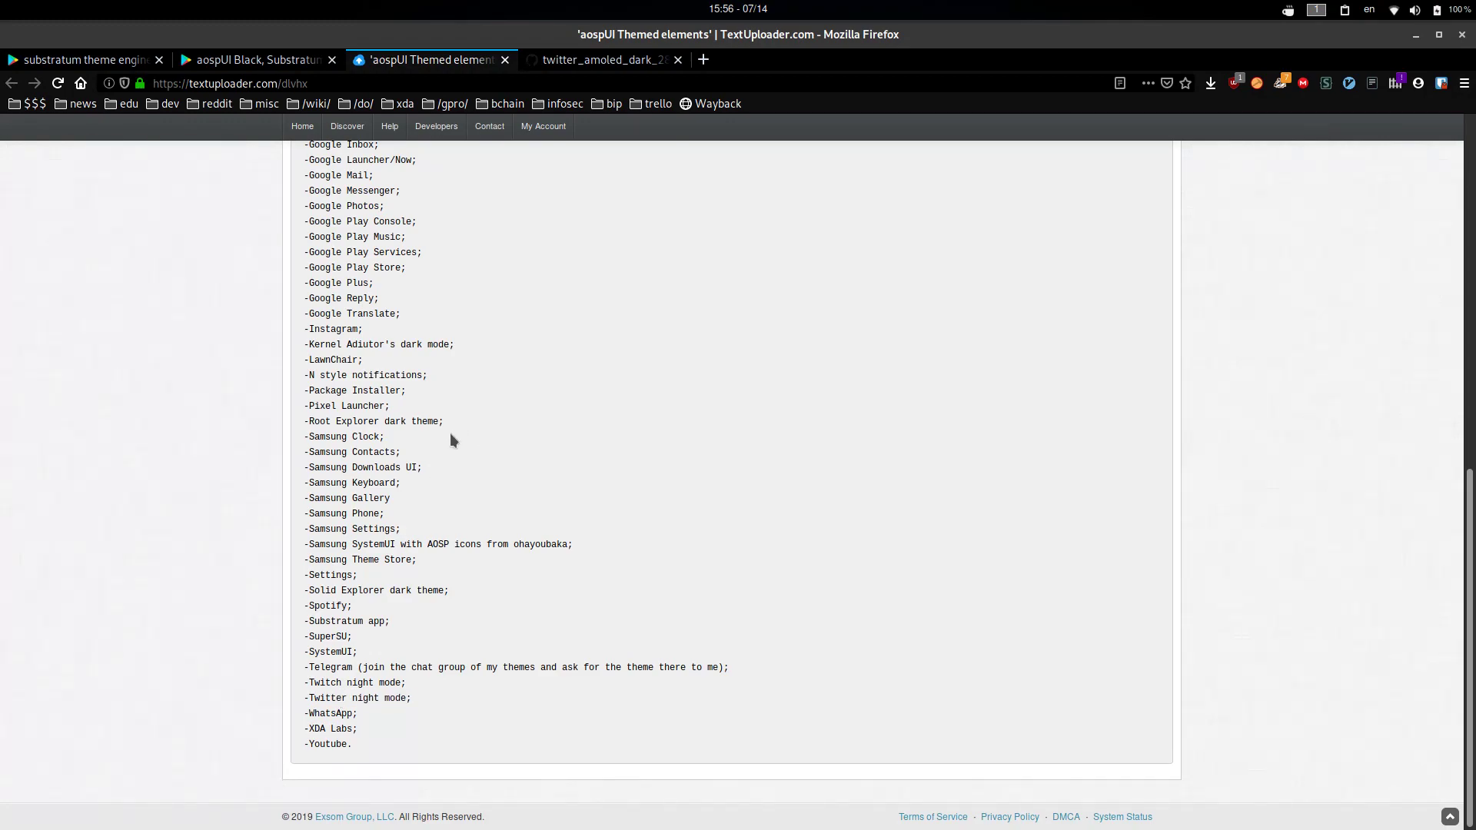
pyautogui.hotkey('alt', 'Tab')
pyautogui.hotkey('alt', 'Tab')
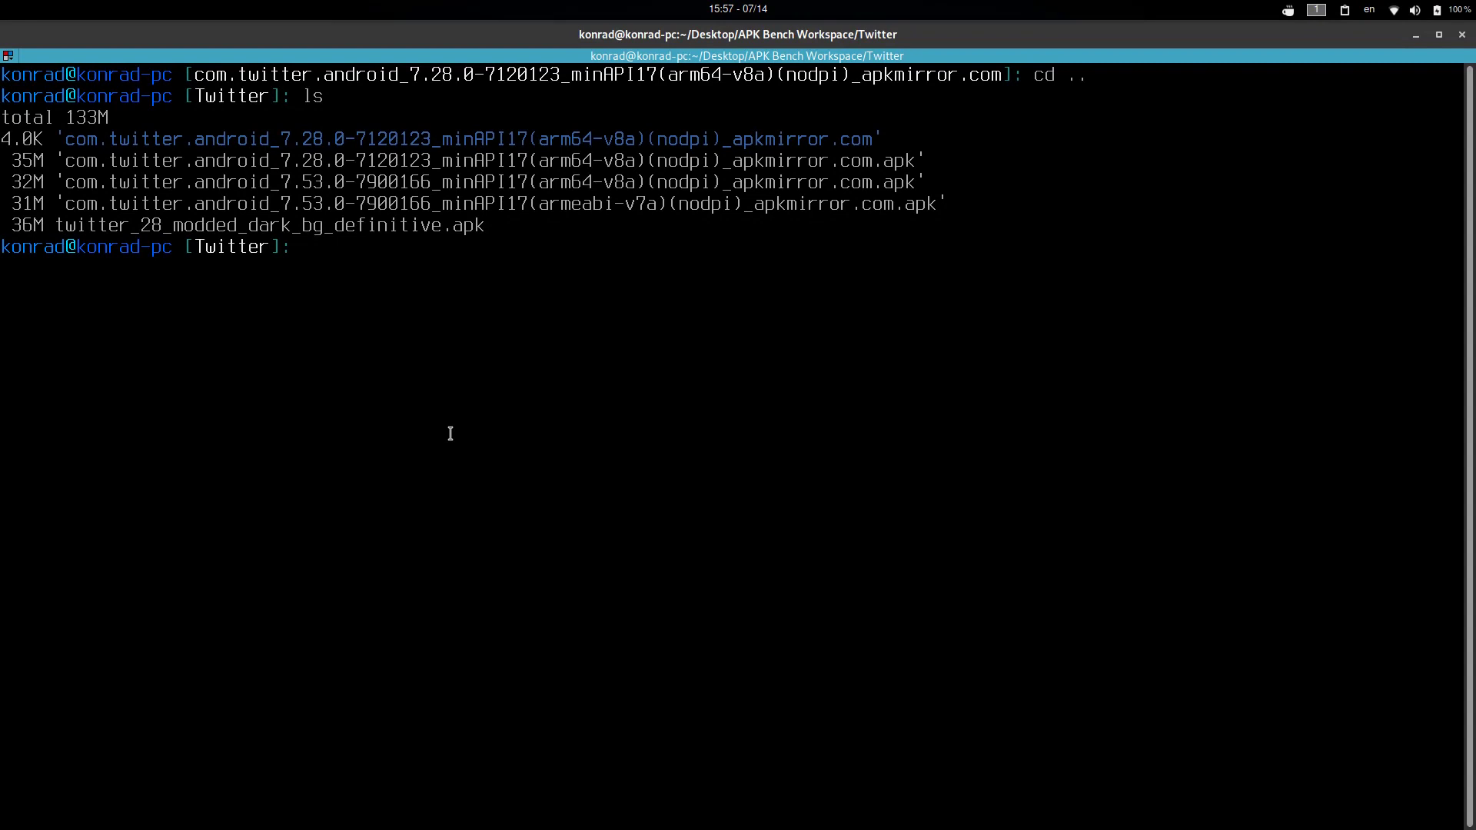
# Step: Point out the decoded 7.28.0 folder and twitter_28_modded_dark_bg_definitive.apk in the listing
pyautogui.tripleClick(324, 133)
pyautogui.hotkey('ctrl', 'c')
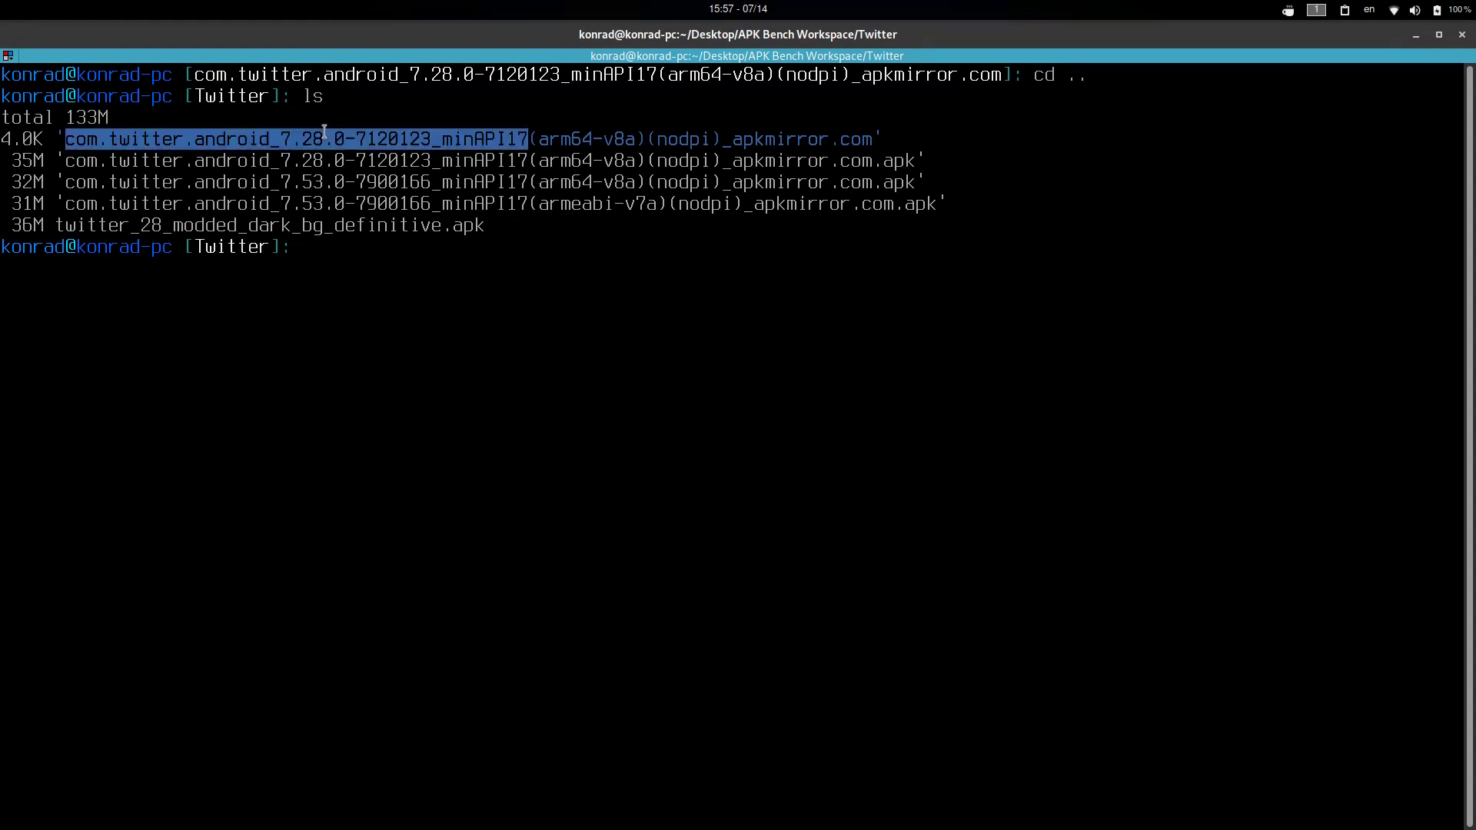
pyautogui.click(405, 203)
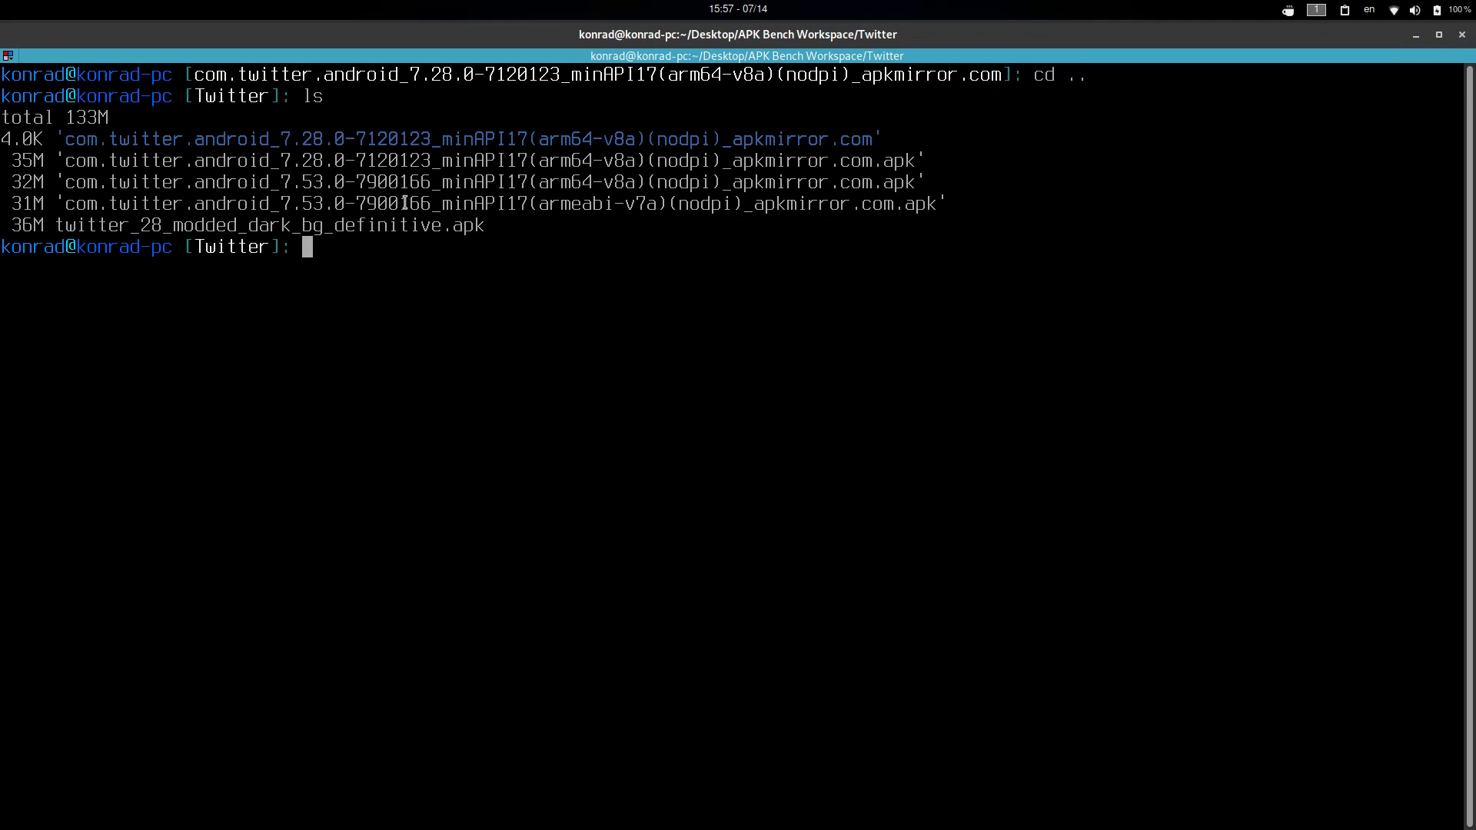
pyautogui.tripleClick(410, 228)
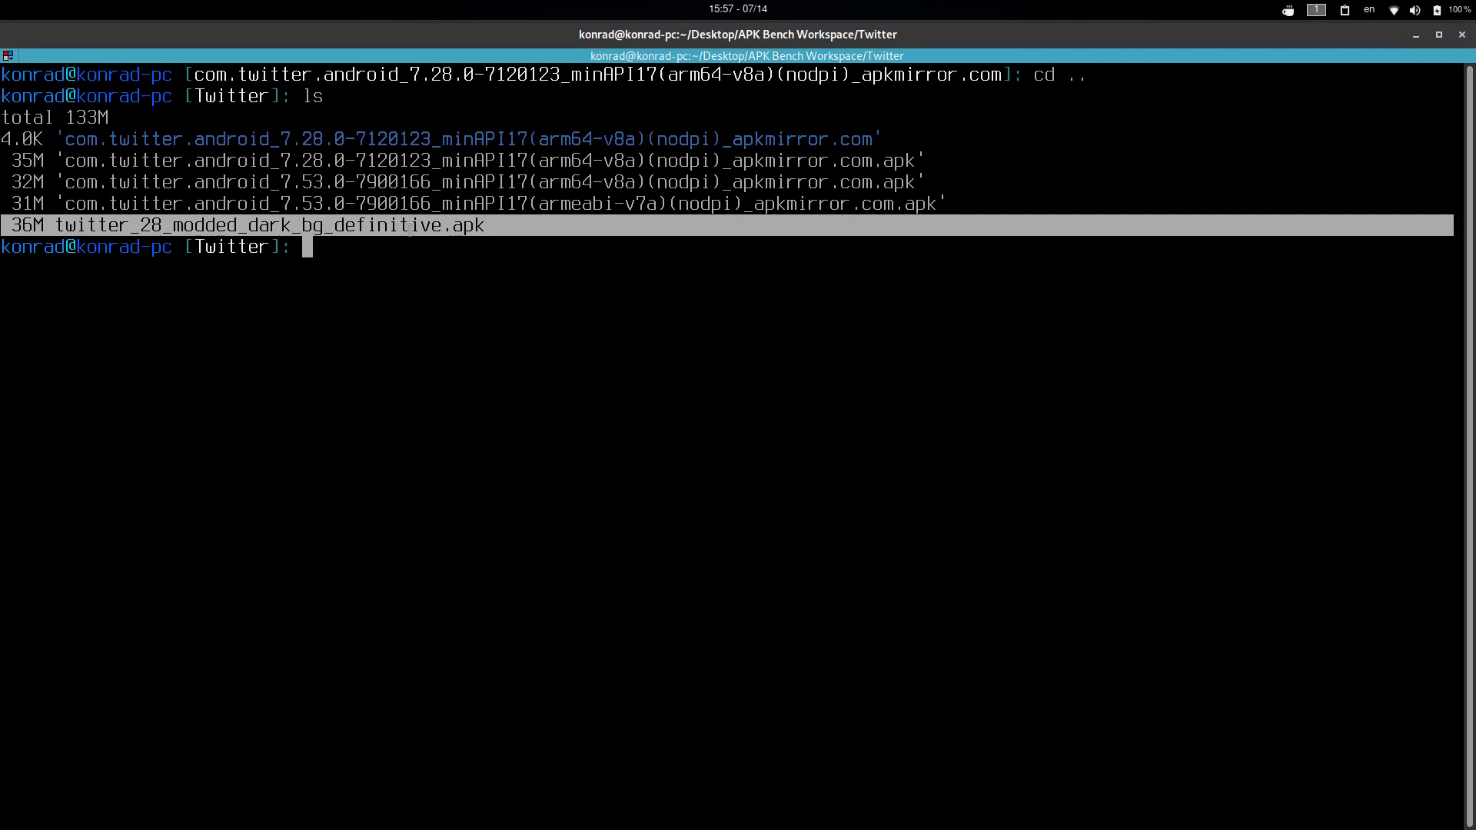
pyautogui.click(430, 301)
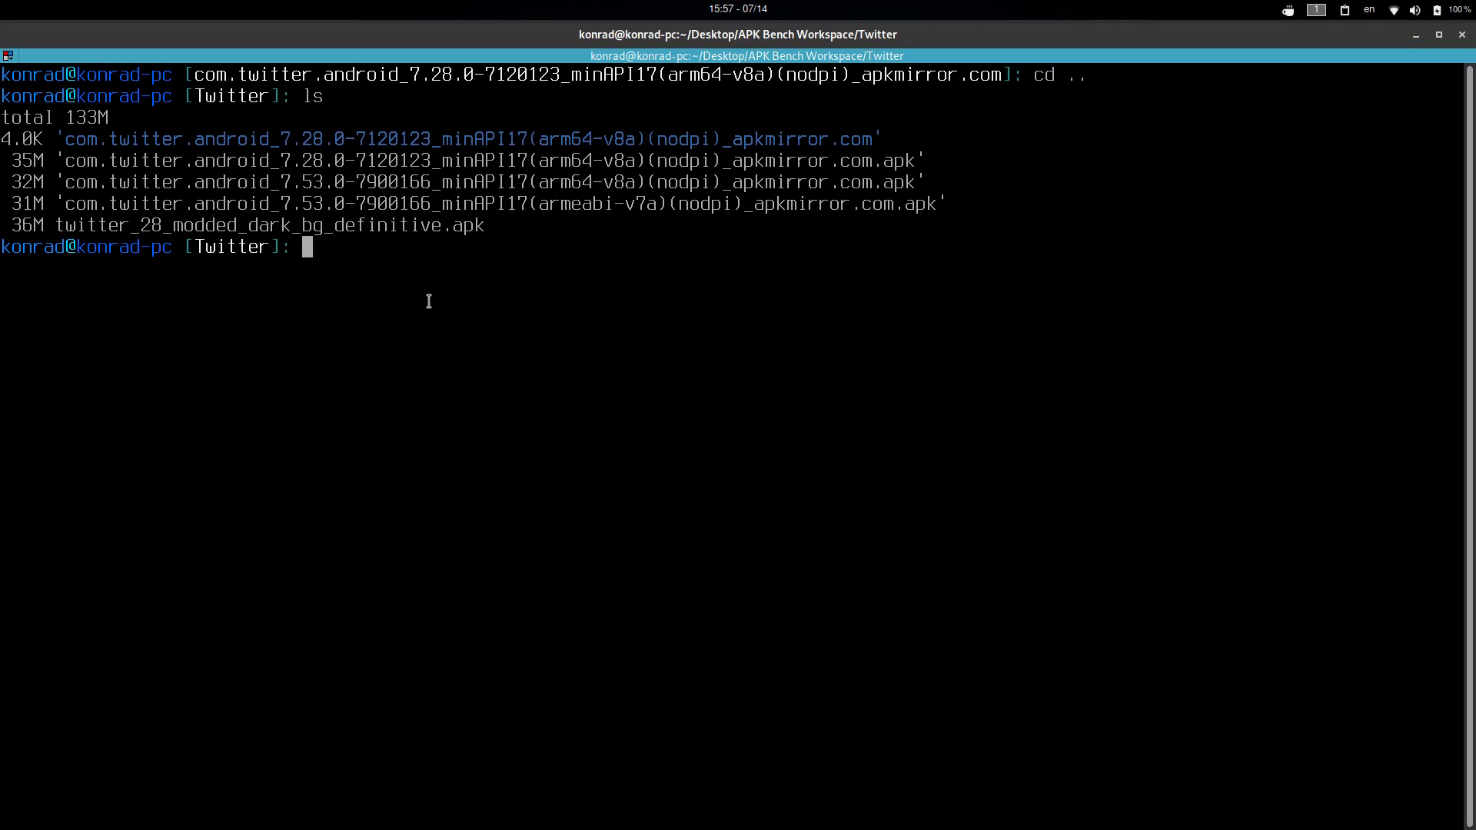
# Step: Run rm -r on the pasted com.twitter.android_7.28.0 folder name and copy the APK file name
pyautogui.write('rm  -r')
pyautogui.moveTo(882, 140); pyautogui.dragTo(55, 140)
pyautogui.press('shift+Insert')
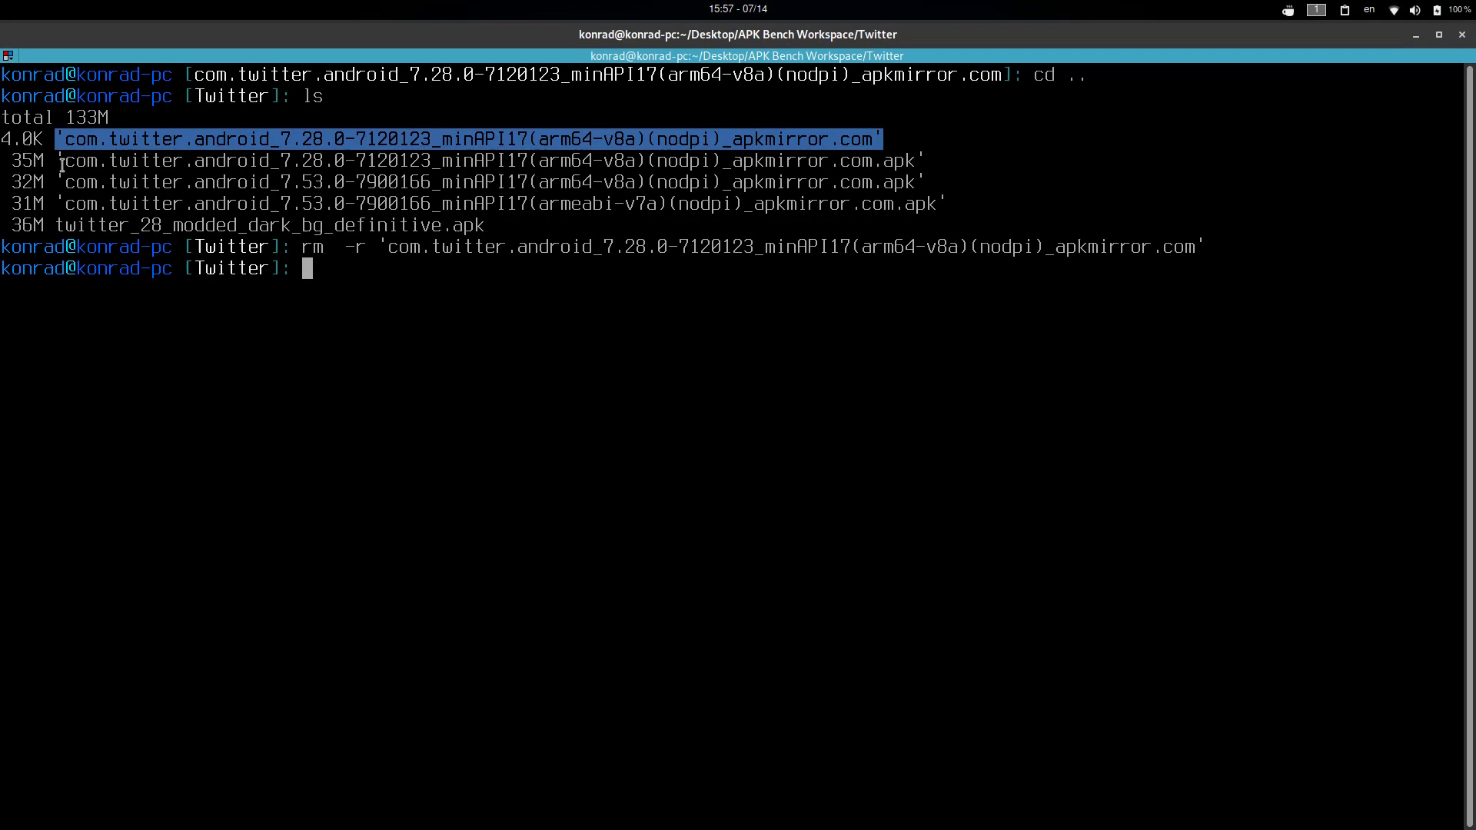
pyautogui.moveTo(55, 162); pyautogui.dragTo(928, 163)
pyautogui.hotkey('ctrl', 'c')
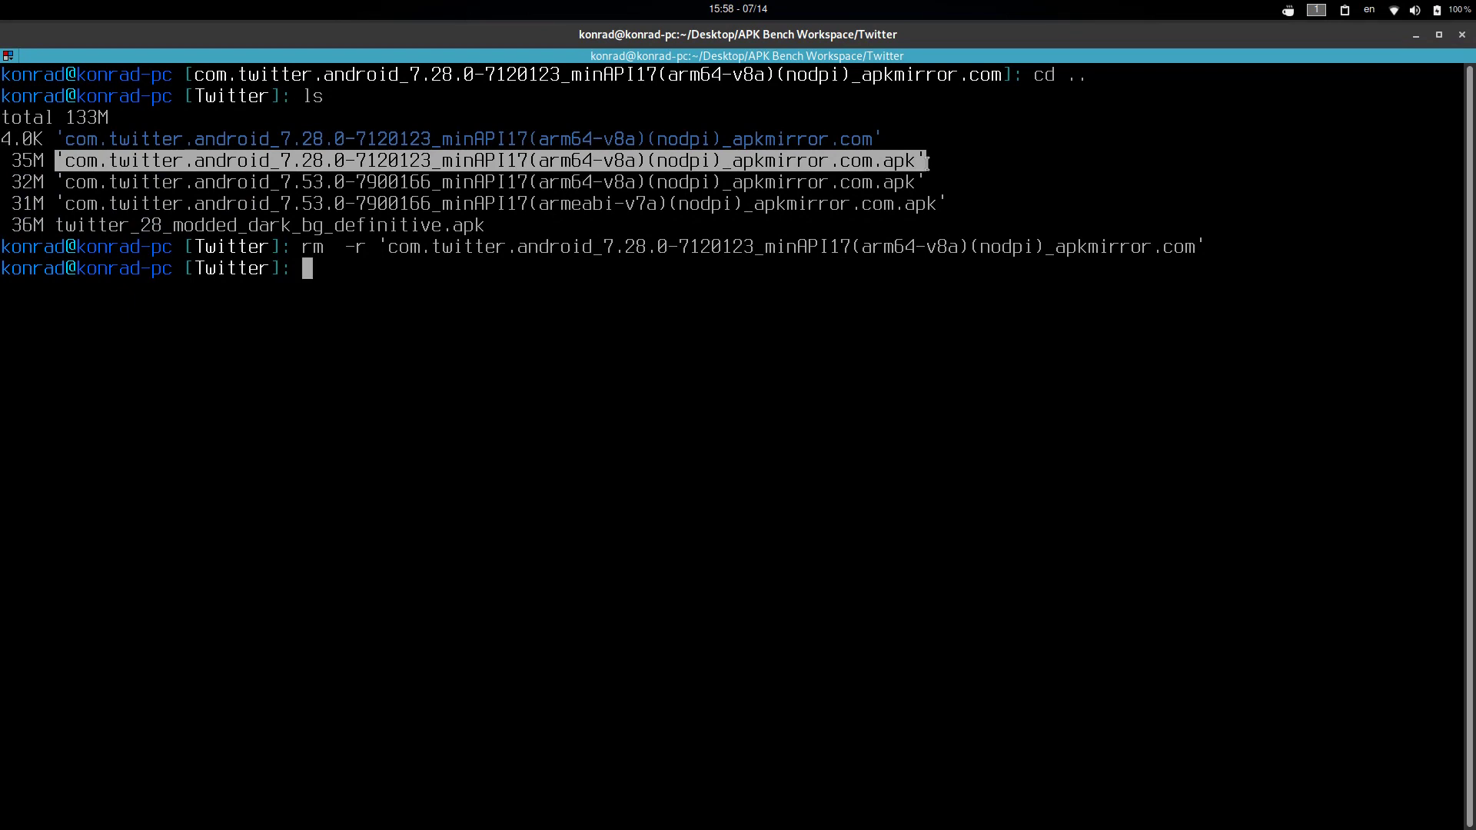
# Step: Decode the copied Twitter 7.28.0 APK file with apktool d
pyautogui.press('BackSpace')
pyautogui.write('ktool d')
pyautogui.hotkey('ctrl', 'shift', 'v')
pyautogui.press('Return')
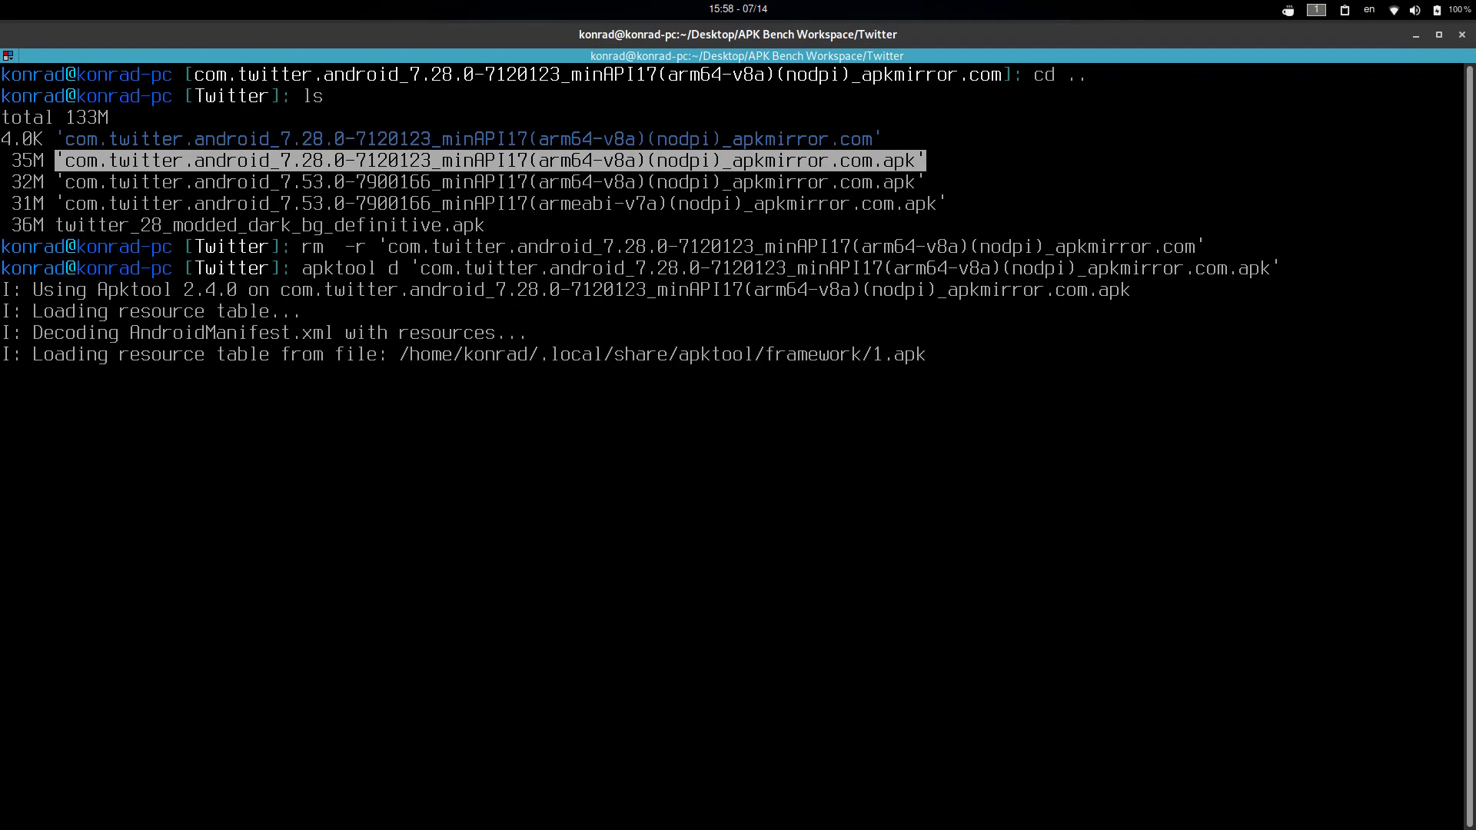
pyautogui.hotkey('alt', 'Tab')
pyautogui.hotkey('alt', 'Tab')
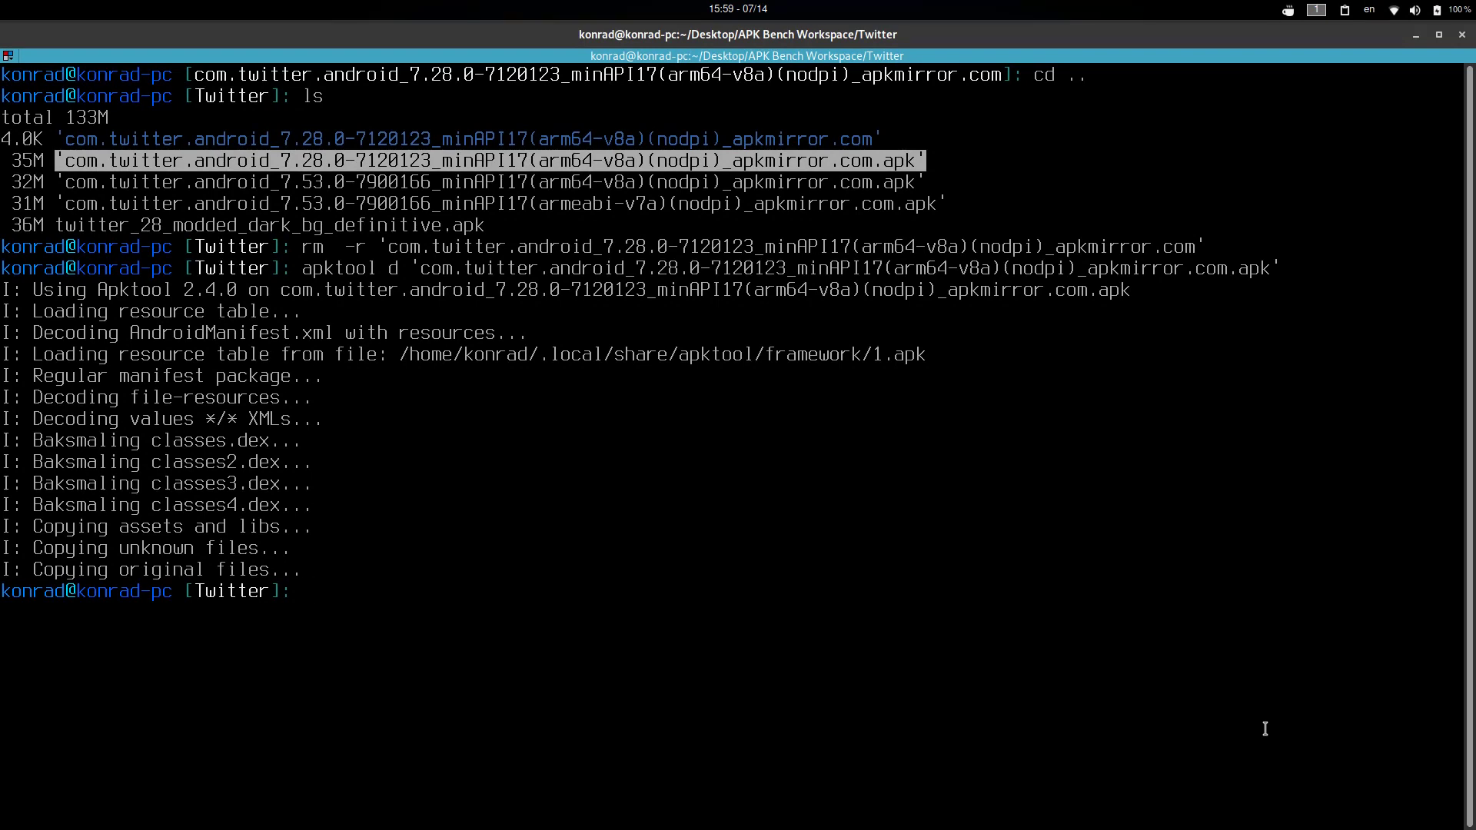
# Step: Enter the decoded com.twitter.android_7.28.0 folder and list its contents
pyautogui.write('cd c')
pyautogui.press('Tab')
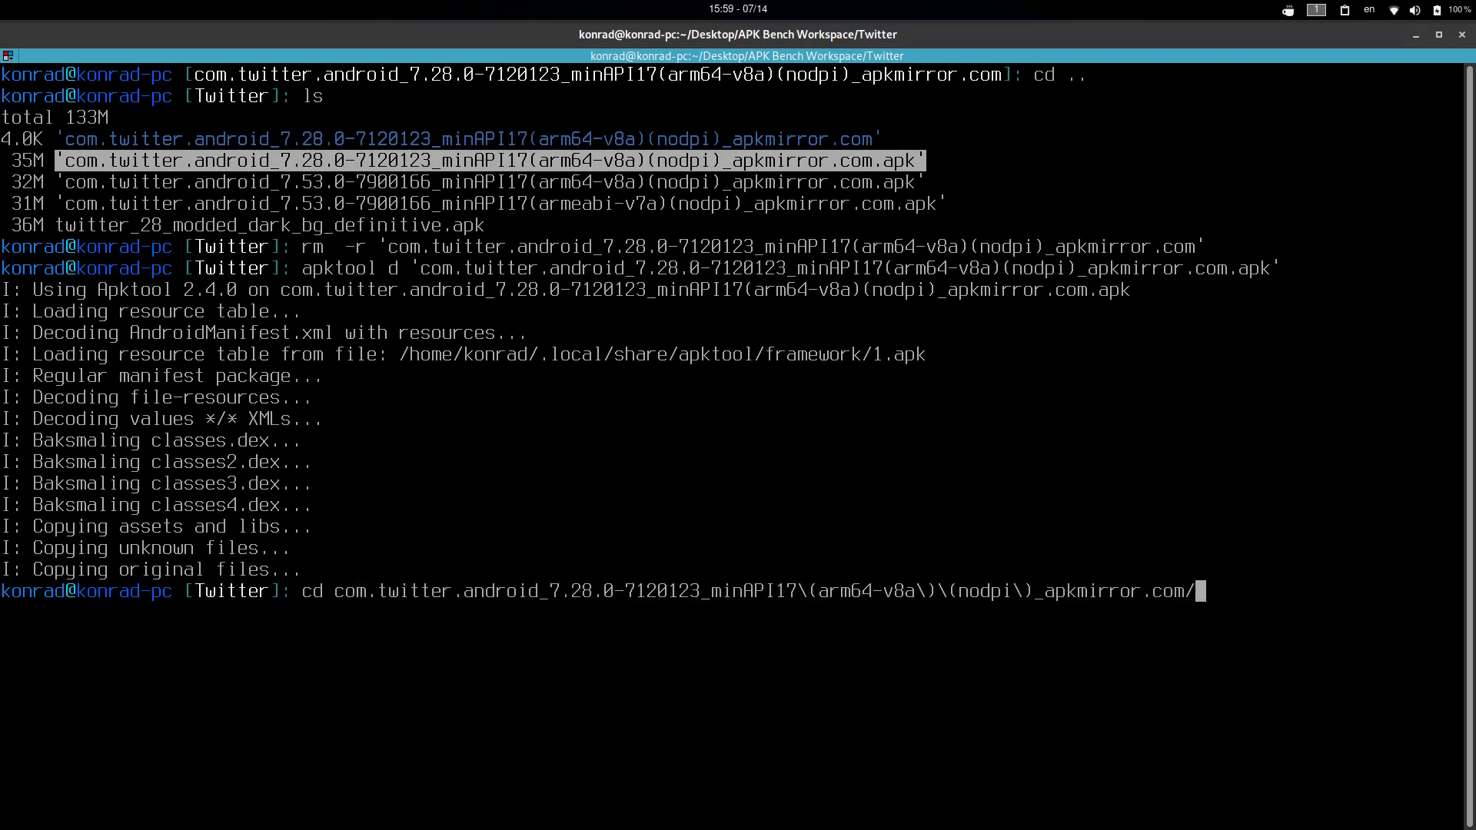
pyautogui.press('Return')
pyautogui.write('ls')
pyautogui.press('Return')
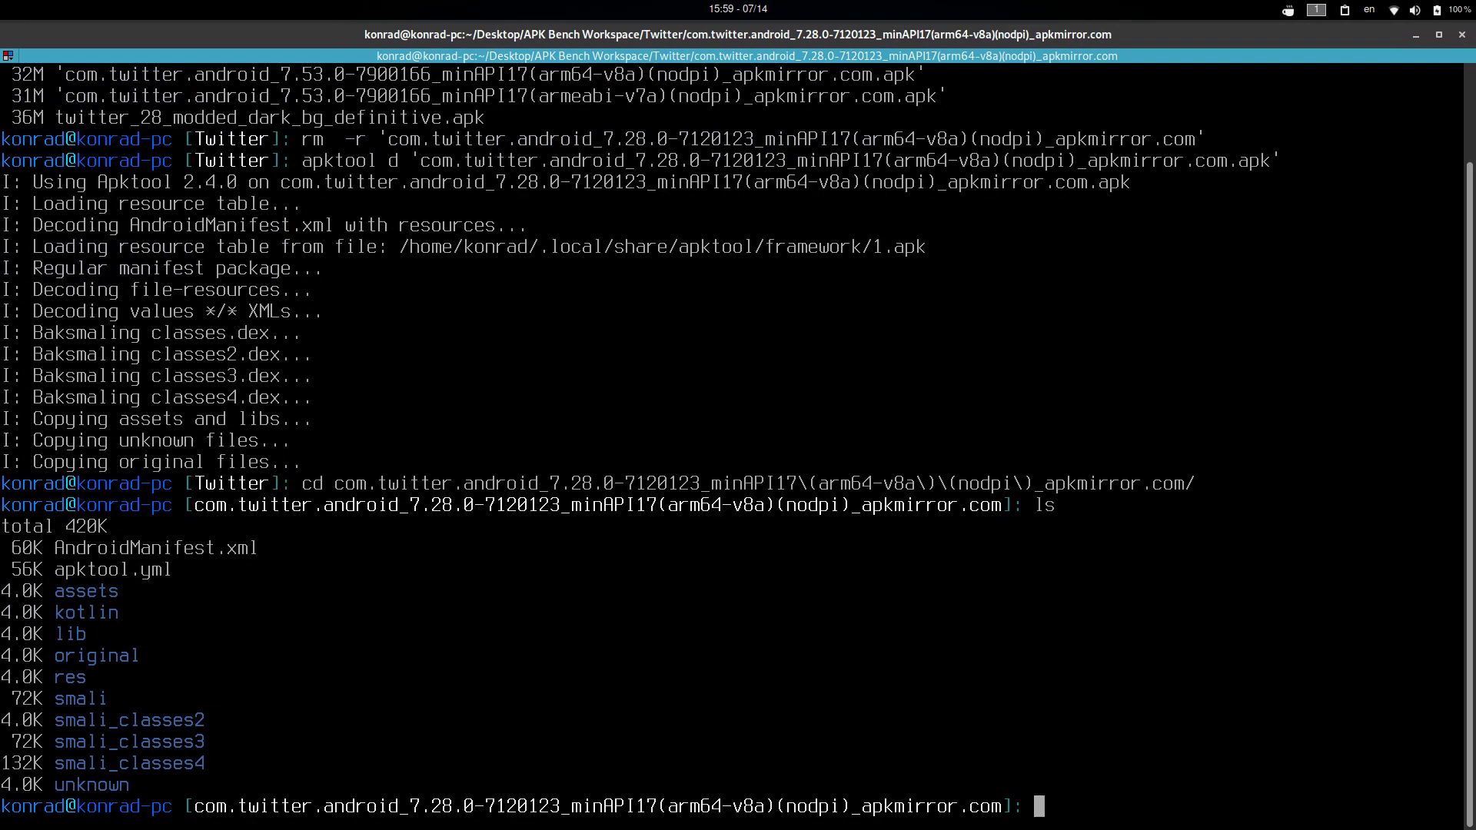
# Step: Move into res/values-night-v8, list its files, and print colors.xml
pyautogui.write('cd res/values-ni')
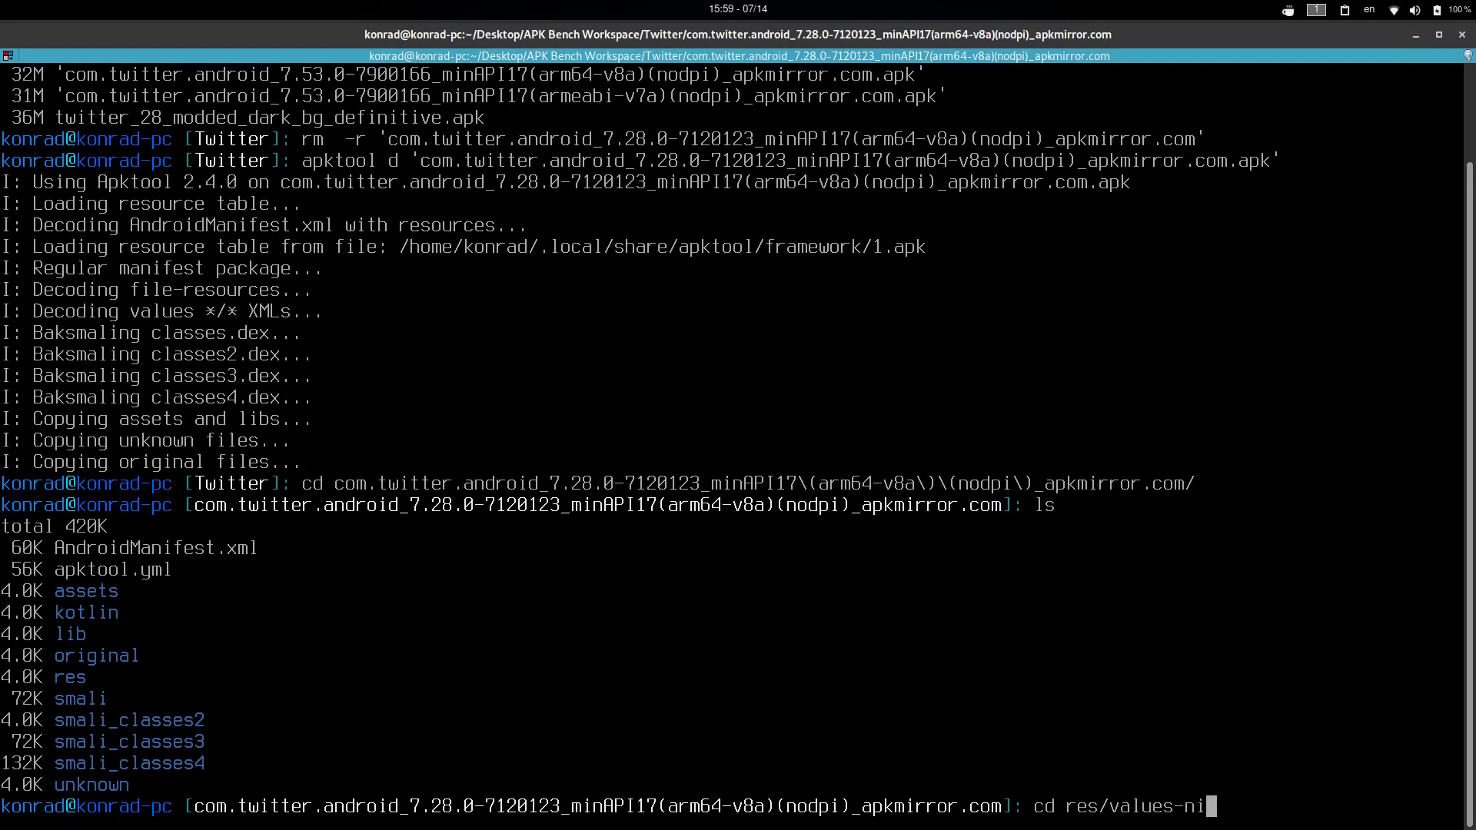
pyautogui.press('Tab')
pyautogui.press('Return')
pyautogui.write('lors')
pyautogui.press('Return')
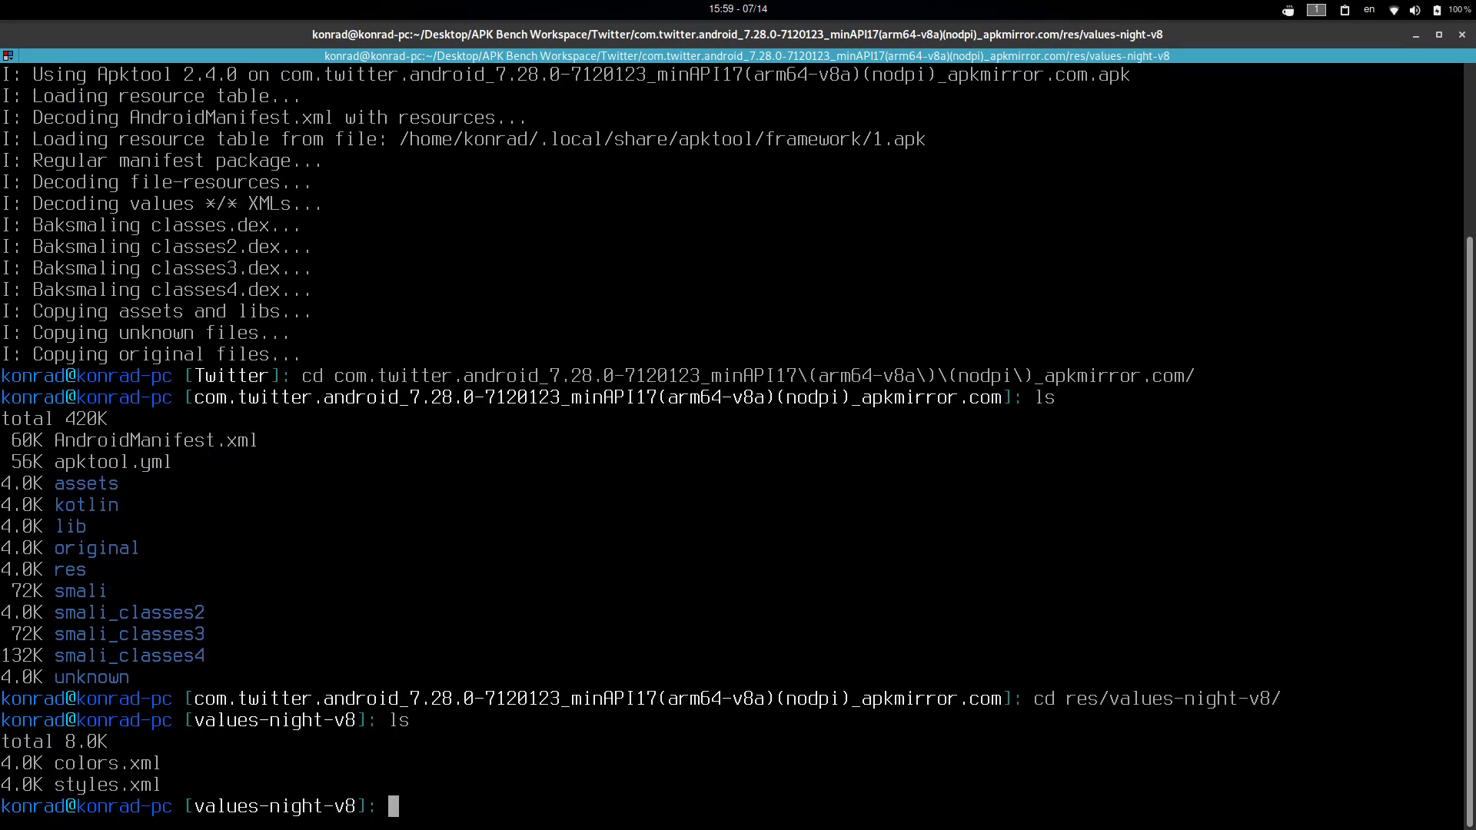
pyautogui.write('cat co')
pyautogui.press('Tab')
pyautogui.press('Return')
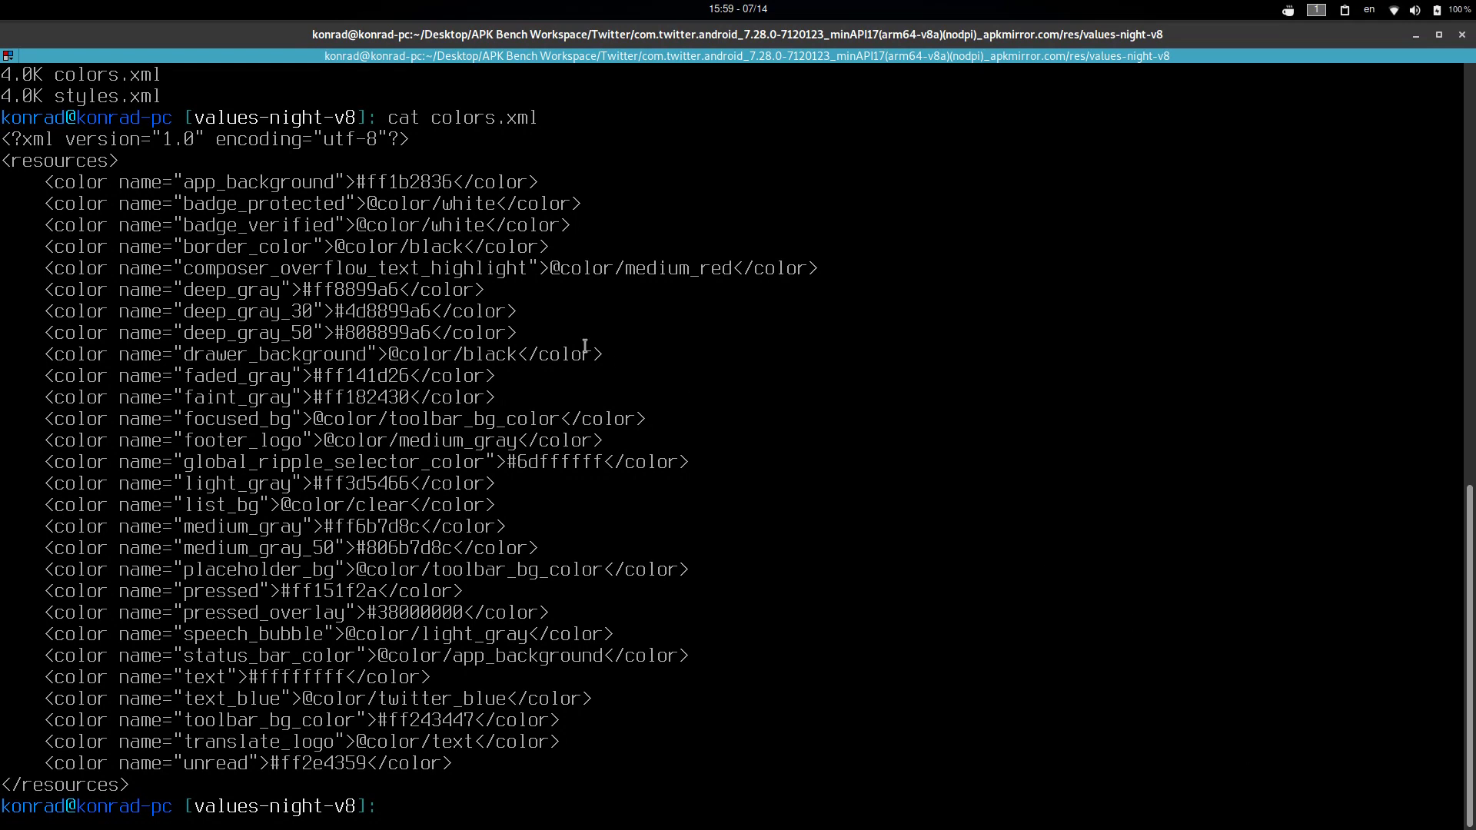
# Step: Mark the app_background colour #ff1b2836 and begin a curl command with a pasted quoted argument
pyautogui.moveTo(453, 183); pyautogui.dragTo(351, 184)
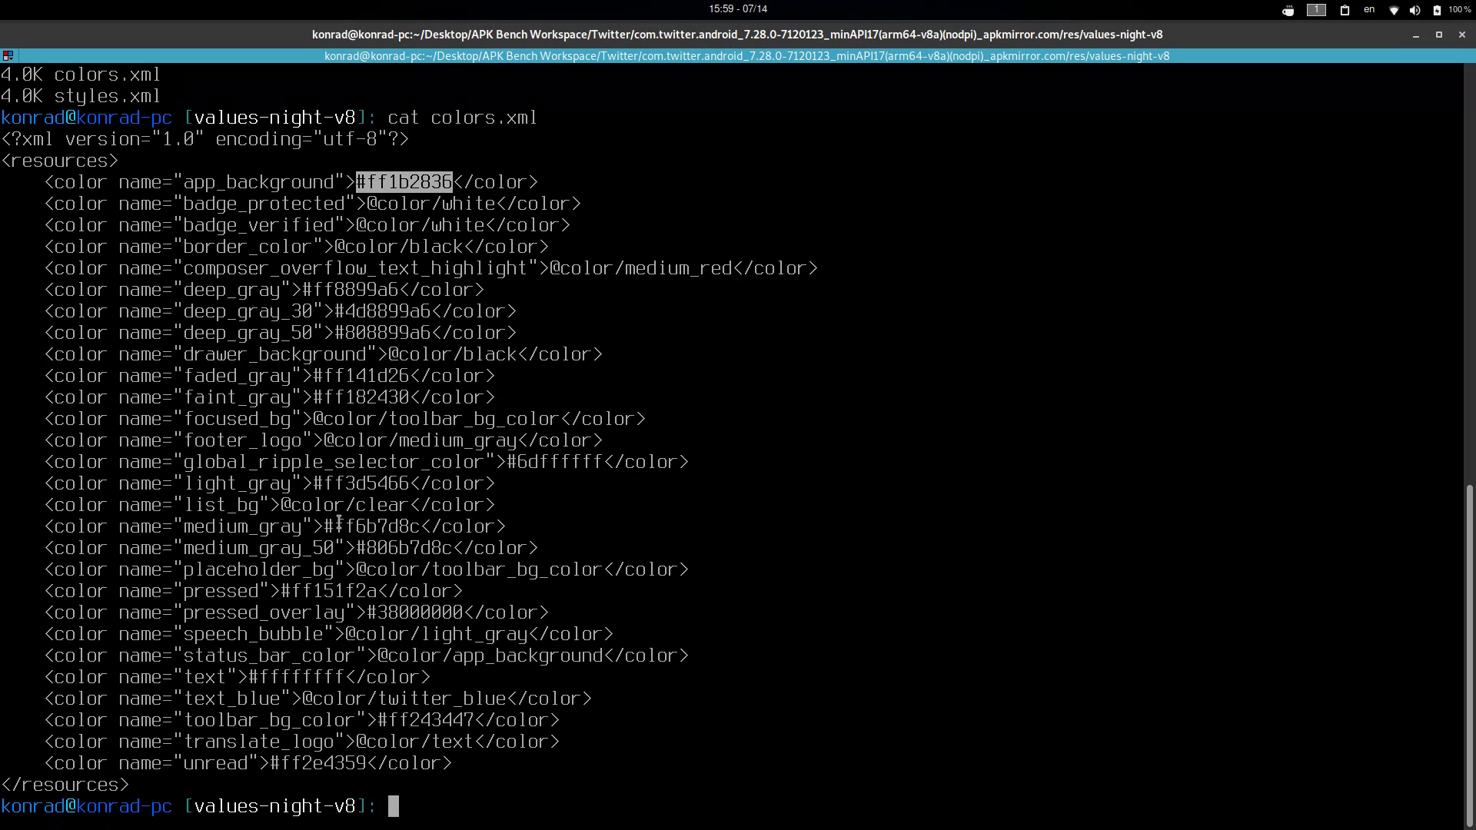
pyautogui.click(318, 474)
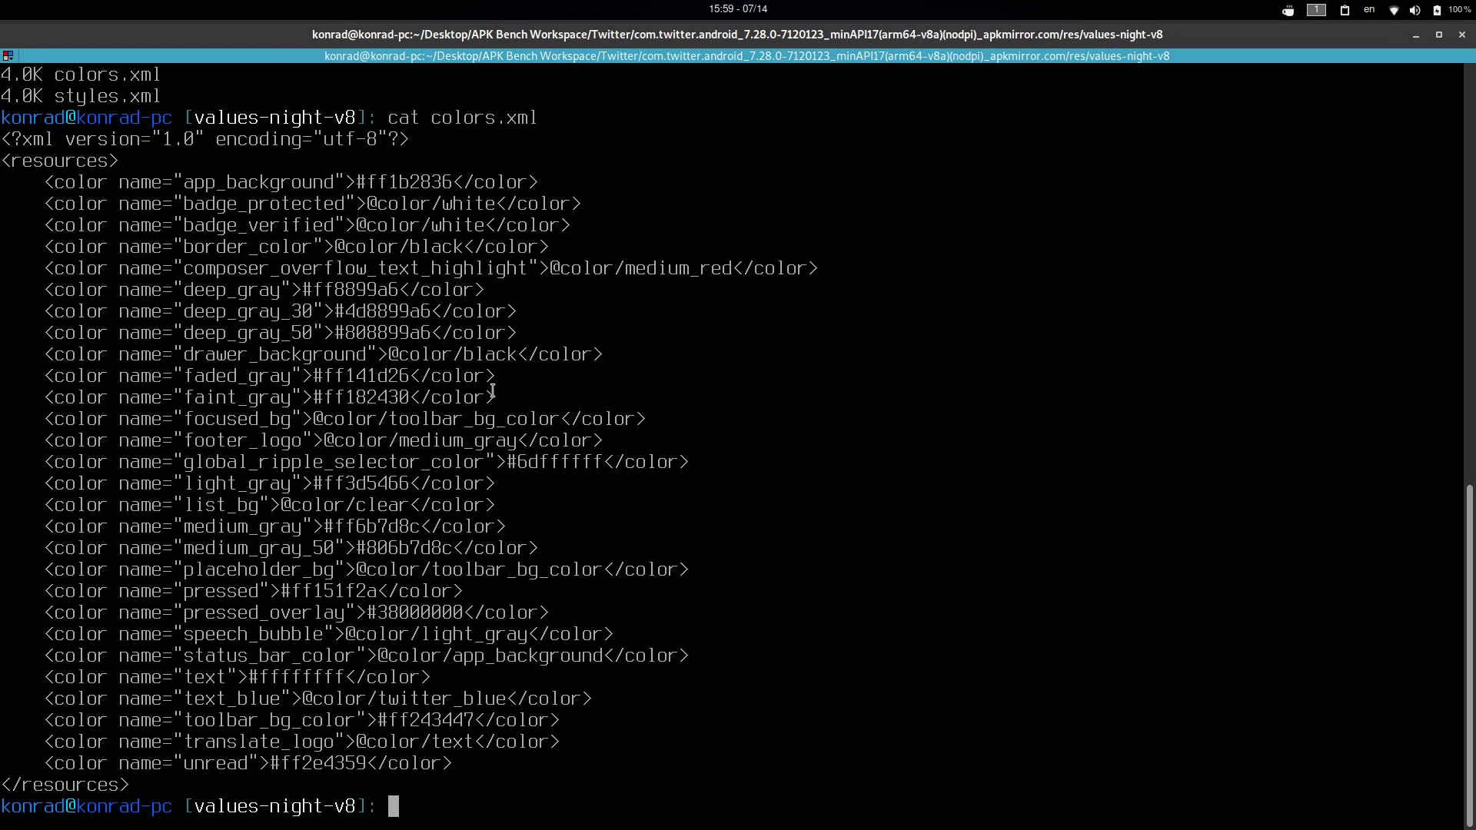
pyautogui.write("curl '")
pyautogui.write('com.twitter.android_7.28.0-7120123_minAPI17(arm64-v8a)(nodpi)_apkmirror.com.apk')
pyautogui.write("'")
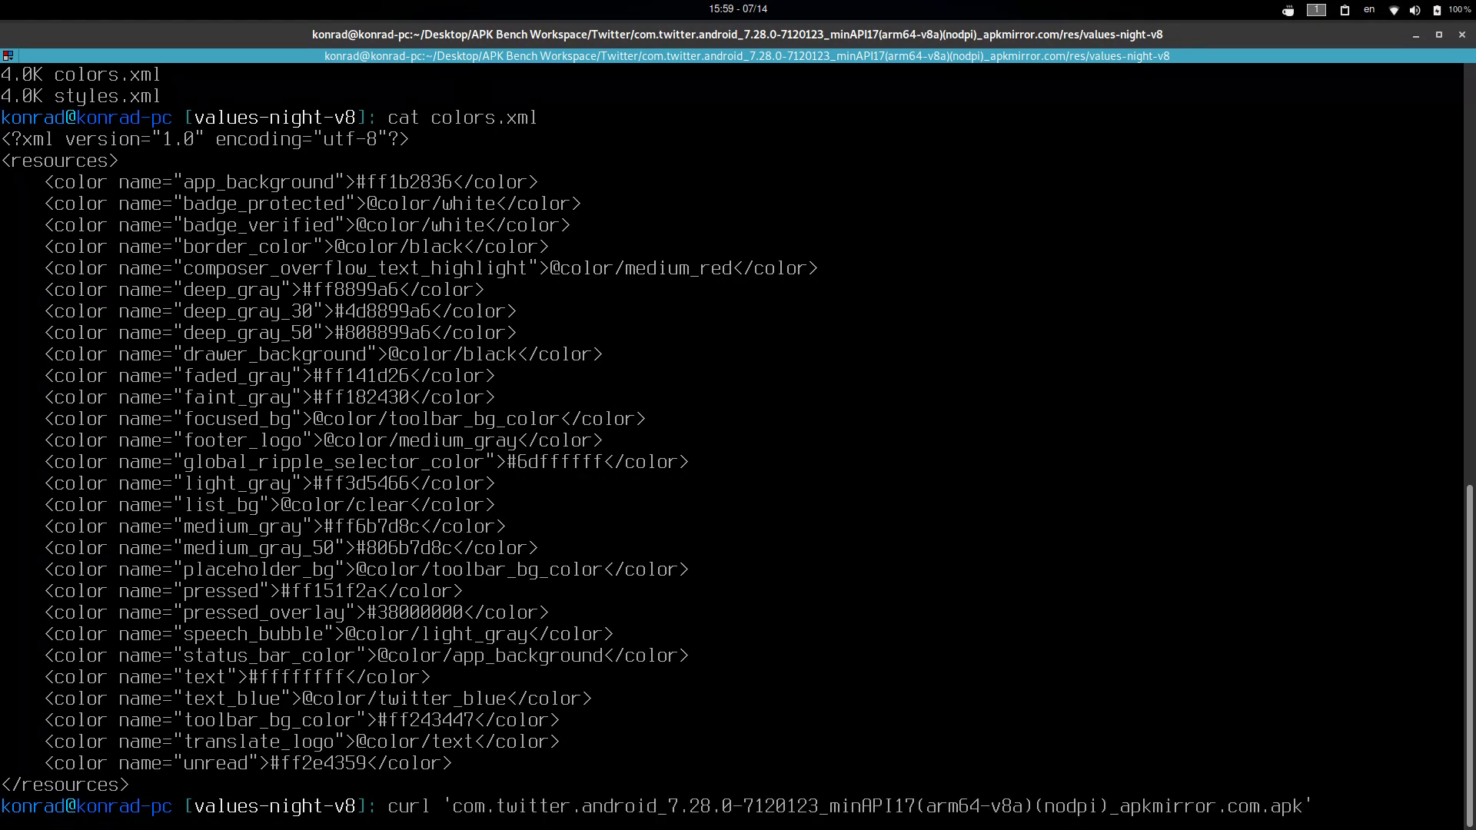
pyautogui.press('BackSpace')
pyautogui.press('BackSpace')
pyautogui.press('BackSpace')
pyautogui.press('BackSpace')
pyautogui.press('BackSpace')
pyautogui.press('BackSpace')
pyautogui.press('BackSpace')
pyautogui.press('BackSpace')
pyautogui.press('BackSpace')
pyautogui.press('BackSpace')
pyautogui.press('BackSpace')
pyautogui.press('BackSpace')
pyautogui.press('BackSpace')
pyautogui.press('BackSpace')
pyautogui.press('BackSpace')
pyautogui.press('BackSpace')
pyautogui.press('BackSpace')
pyautogui.press('BackSpace')
pyautogui.press('BackSpace')
pyautogui.press('BackSpace')
pyautogui.press('BackSpace')
pyautogui.press('BackSpace')
pyautogui.press('BackSpace')
pyautogui.press('BackSpace')
pyautogui.press('BackSpace')
pyautogui.press('BackSpace')
pyautogui.press('BackSpace')
pyautogui.press('BackSpace')
pyautogui.press('BackSpace')
pyautogui.press('BackSpace')
pyautogui.press('BackSpace')
pyautogui.press('BackSpace')
pyautogui.press('BackSpace')
pyautogui.press('BackSpace')
pyautogui.press('BackSpace')
pyautogui.press('BackSpace')
pyautogui.press('BackSpace')
pyautogui.press('BackSpace')
pyautogui.press('BackSpace')
pyautogui.press('BackSpace')
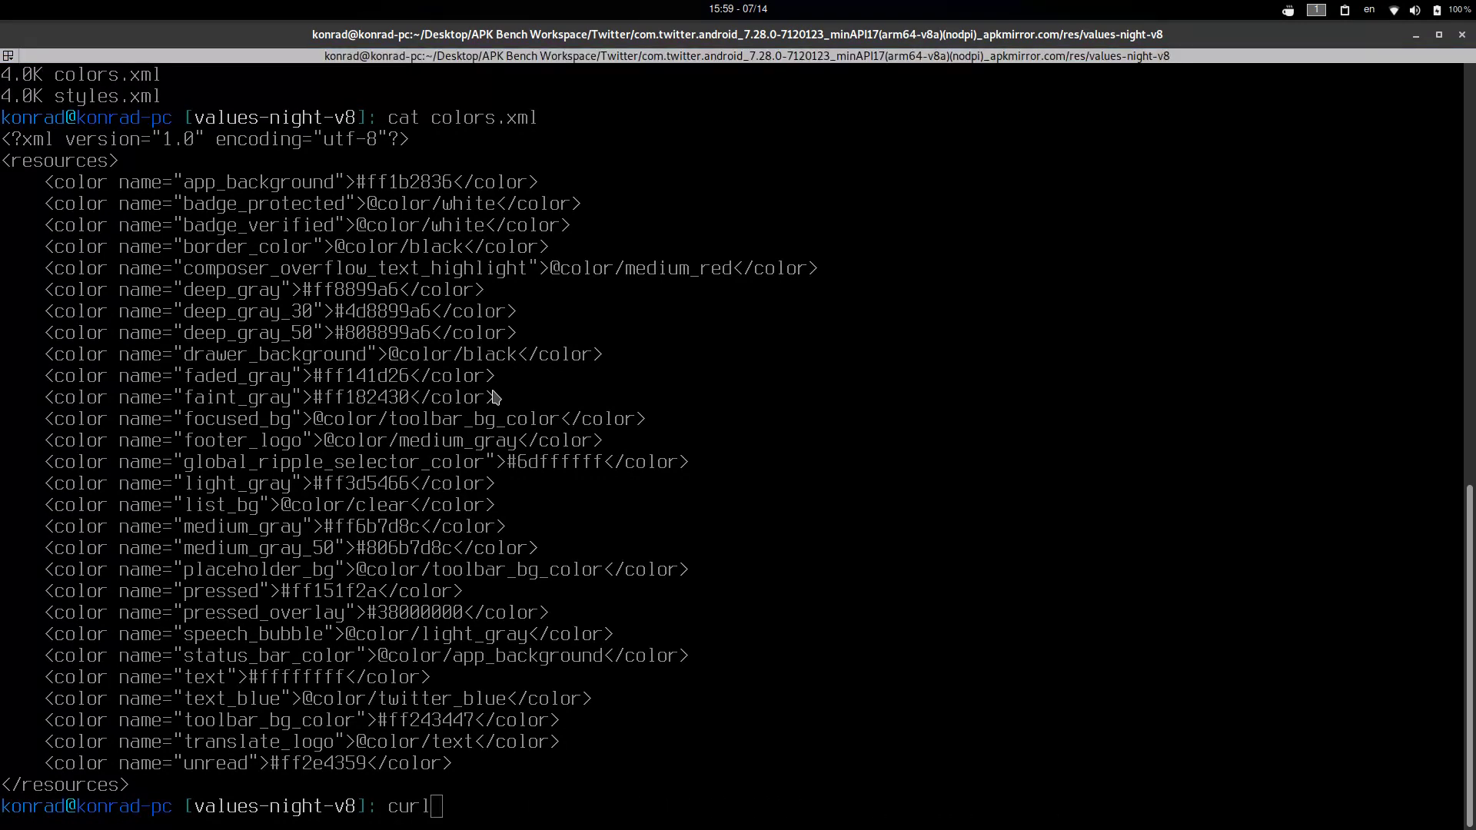
# Step: Open the raw twitter_amoled_dark_28.diff from its GitHub Gist tab
pyautogui.hotkey('alt', 'Tab')
pyautogui.hotkey('alt', 'Tab')
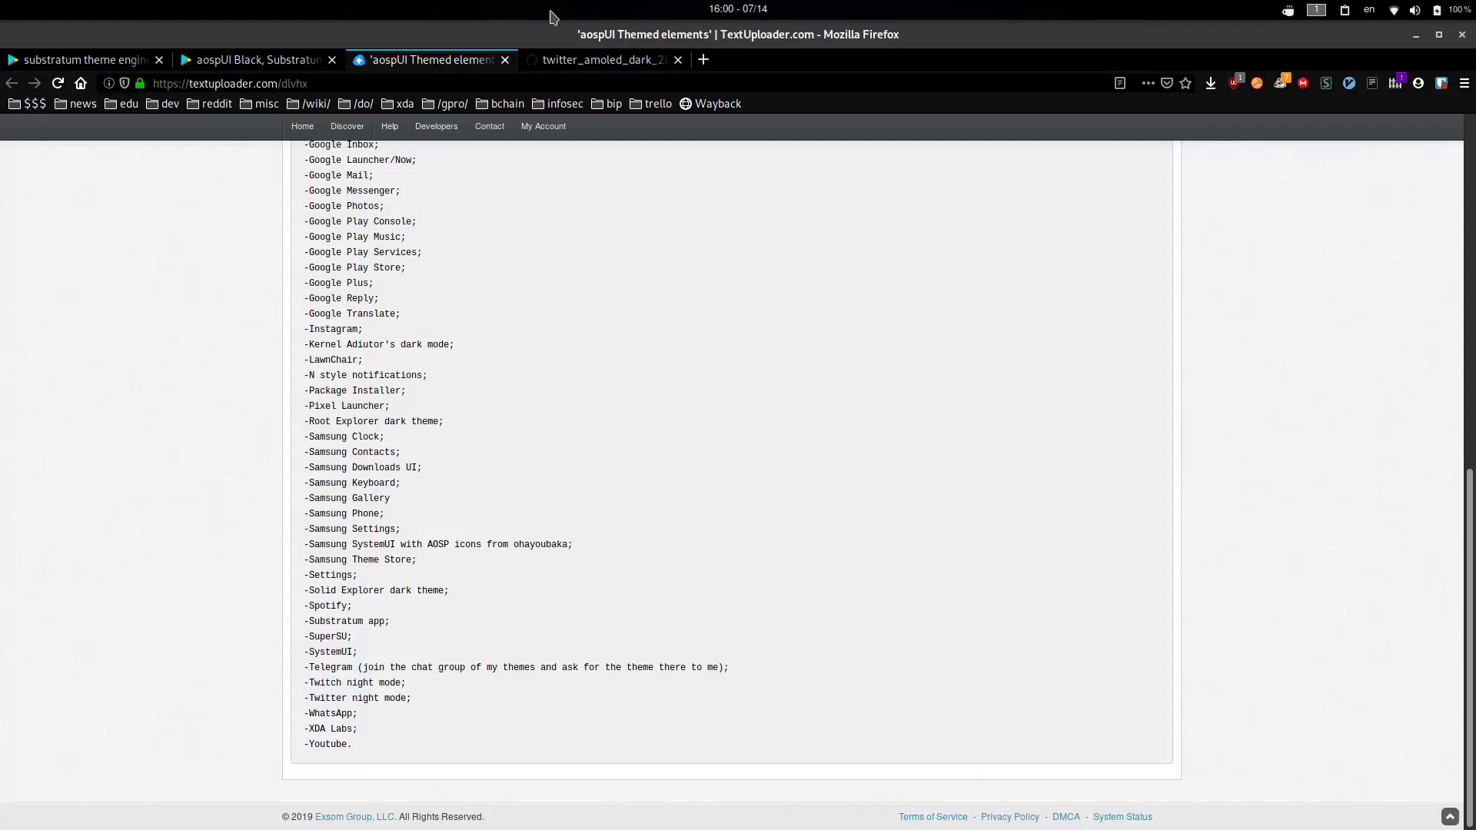
pyautogui.click(592, 61)
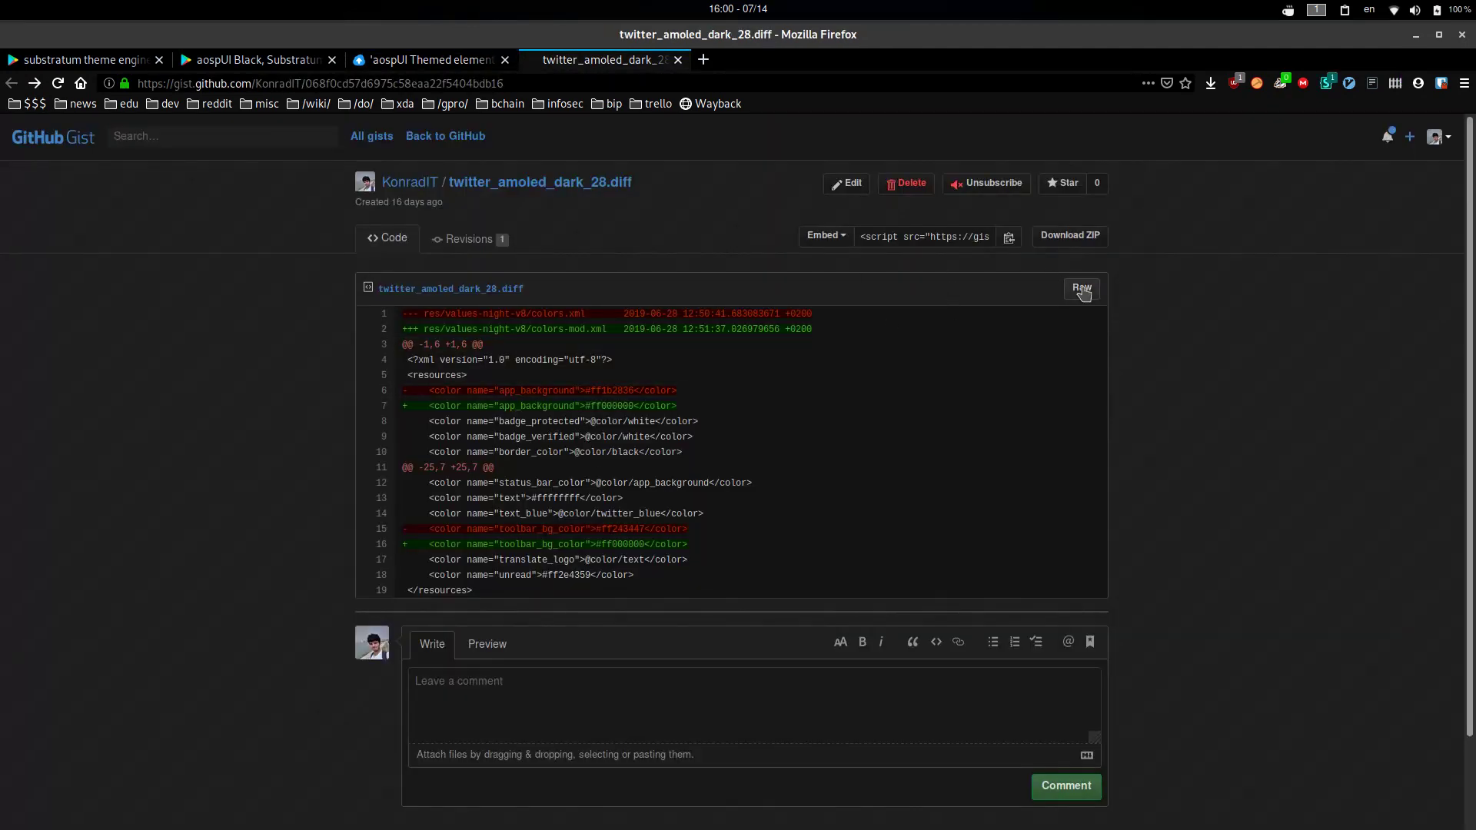
pyautogui.click(1082, 287)
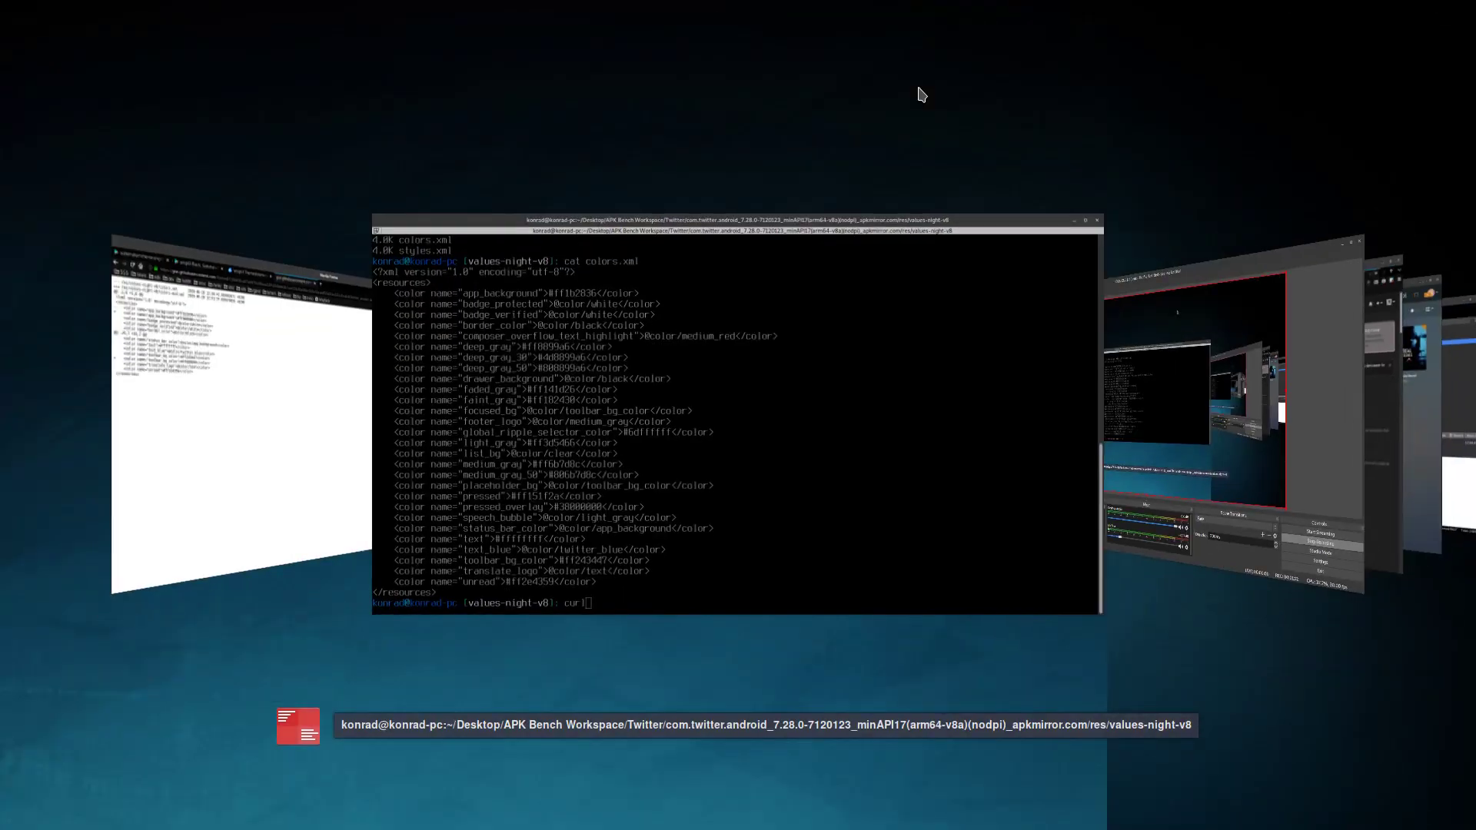
# Step: Go up two folders to the app root and wget the raw twitter_amoled_dark_28.diff
pyautogui.write('curl')
pyautogui.press('BackSpace')
pyautogui.press('BackSpace')
pyautogui.press('BackSpace')
pyautogui.press('BackSpace')
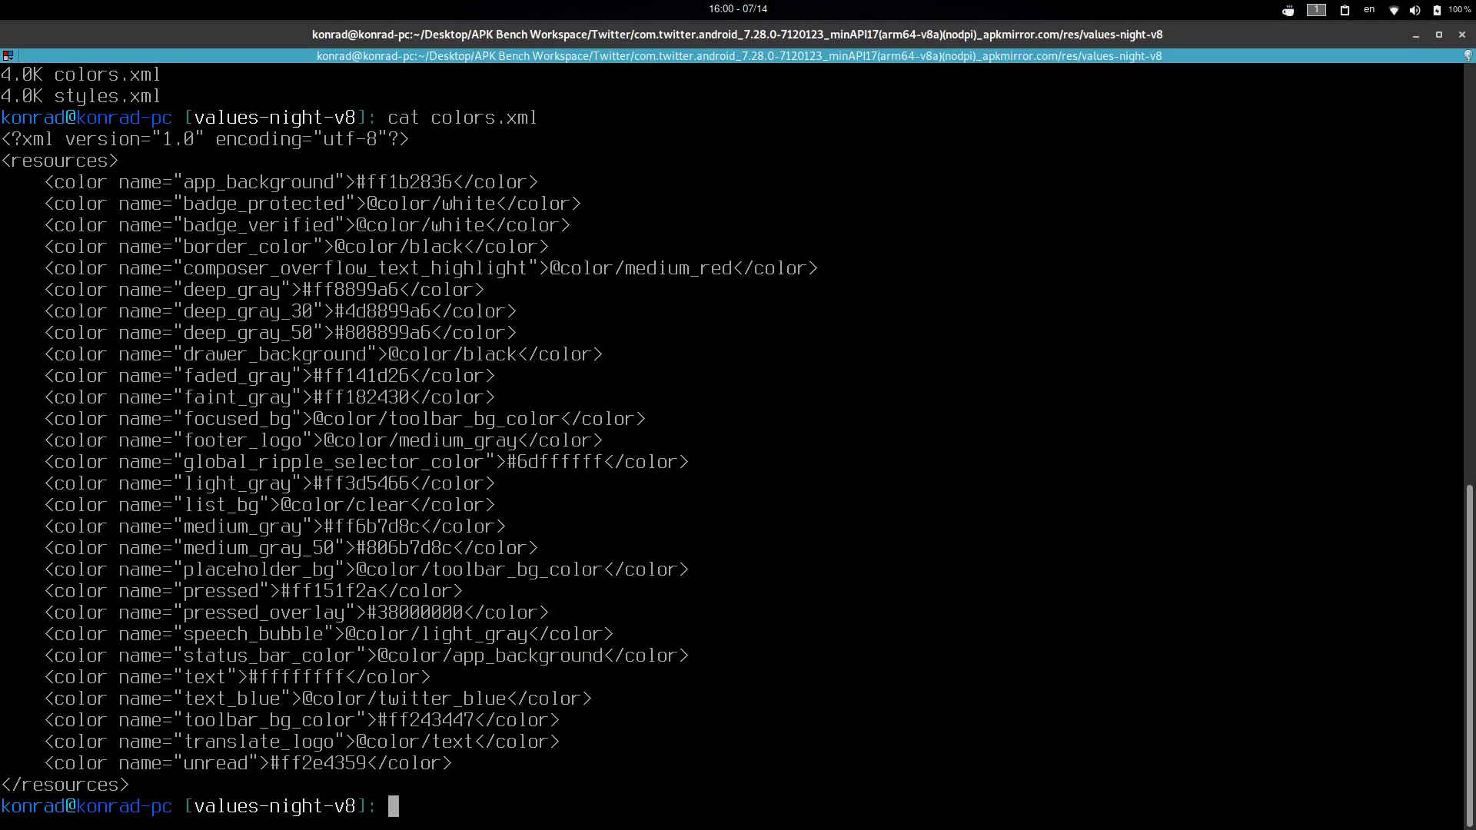
pyautogui.write('..')
pyautogui.press('Return')
pyautogui.write('..')
pyautogui.press('Return')
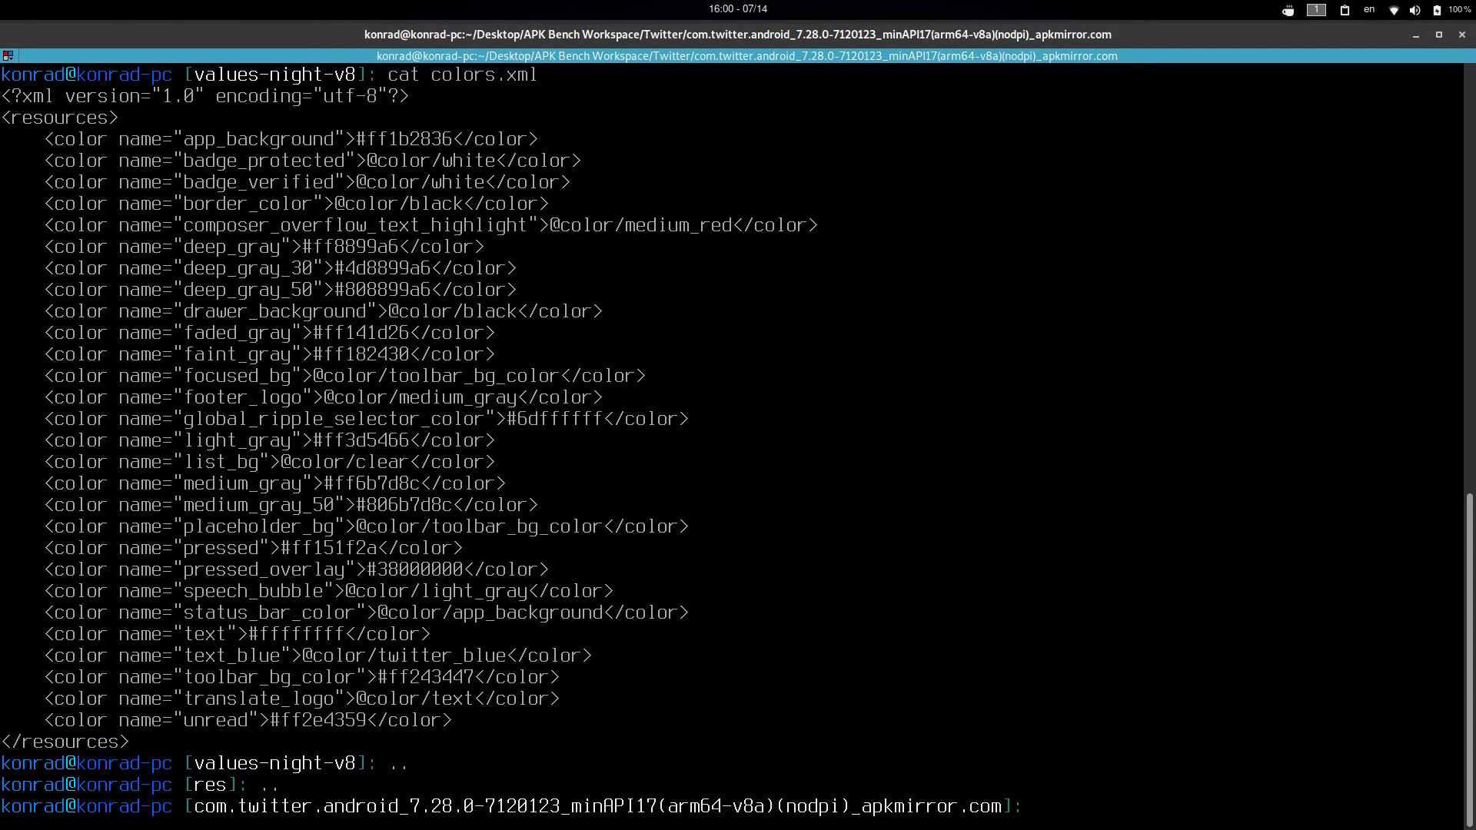
pyautogui.write('wget')
pyautogui.write('https://gist.githubusercontent.com/KonradIT/068f0cd57d6975c58eaa22f5404bdb16/raw/25b35a58ee332e32a1ad92fd41ba4211d7adac8f/twitter_amoled_dark_28.diff')
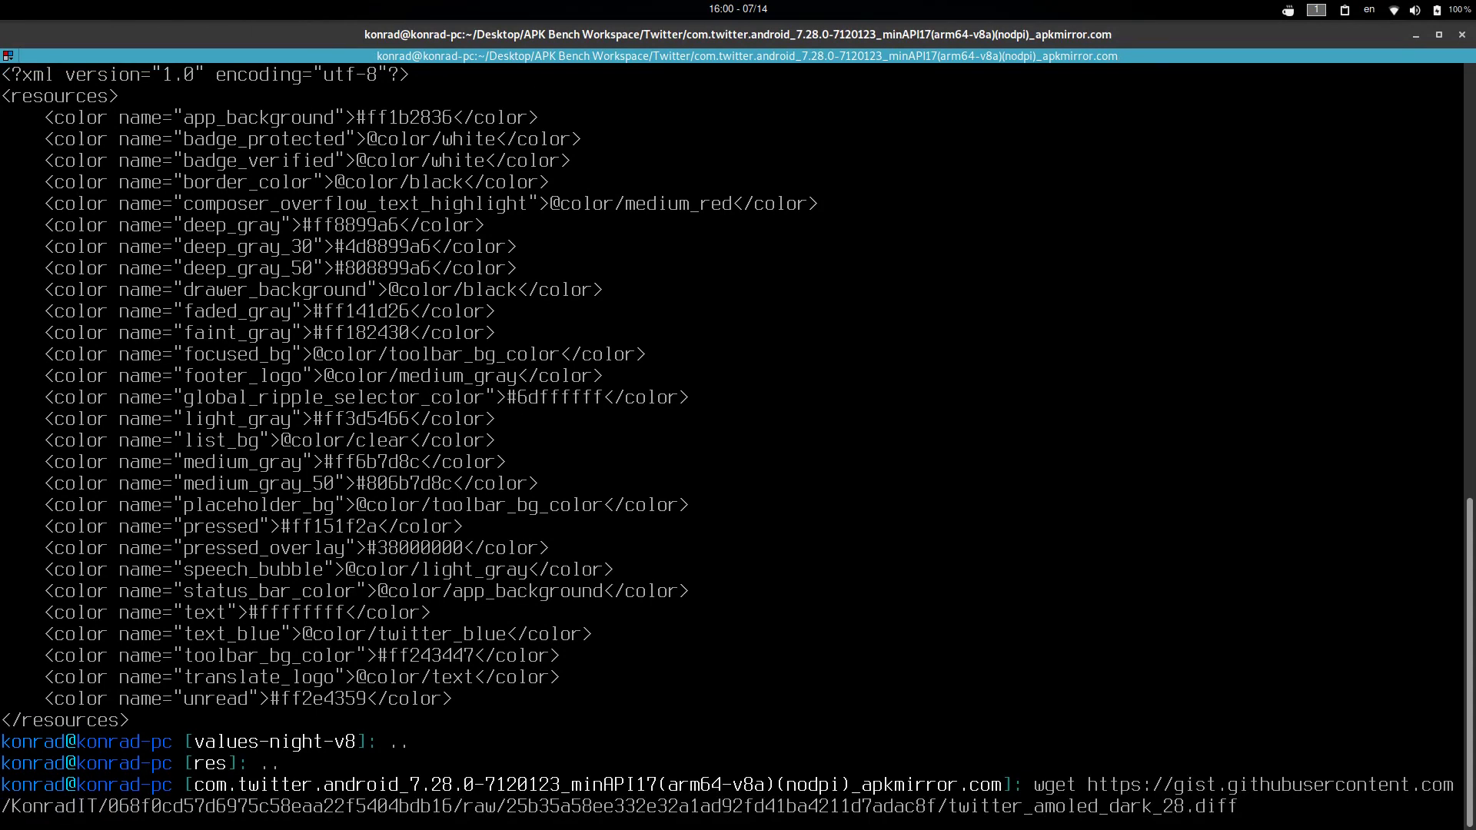
pyautogui.press('Return')
# Step: Print the diff's contents and begin a patch -p0 command using it
pyautogui.write('cat tw')
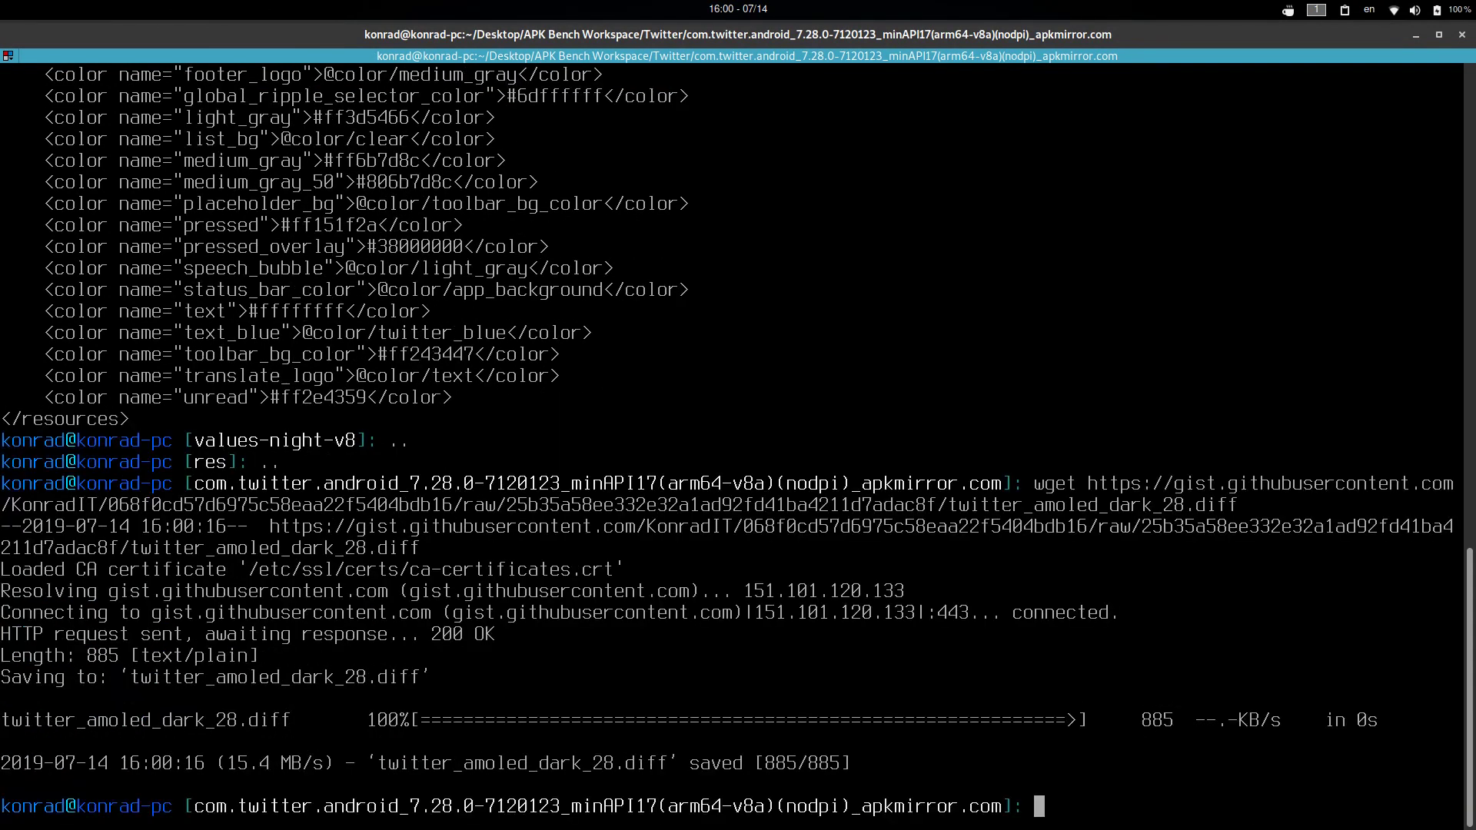
pyautogui.press('Tab')
pyautogui.press('Return')
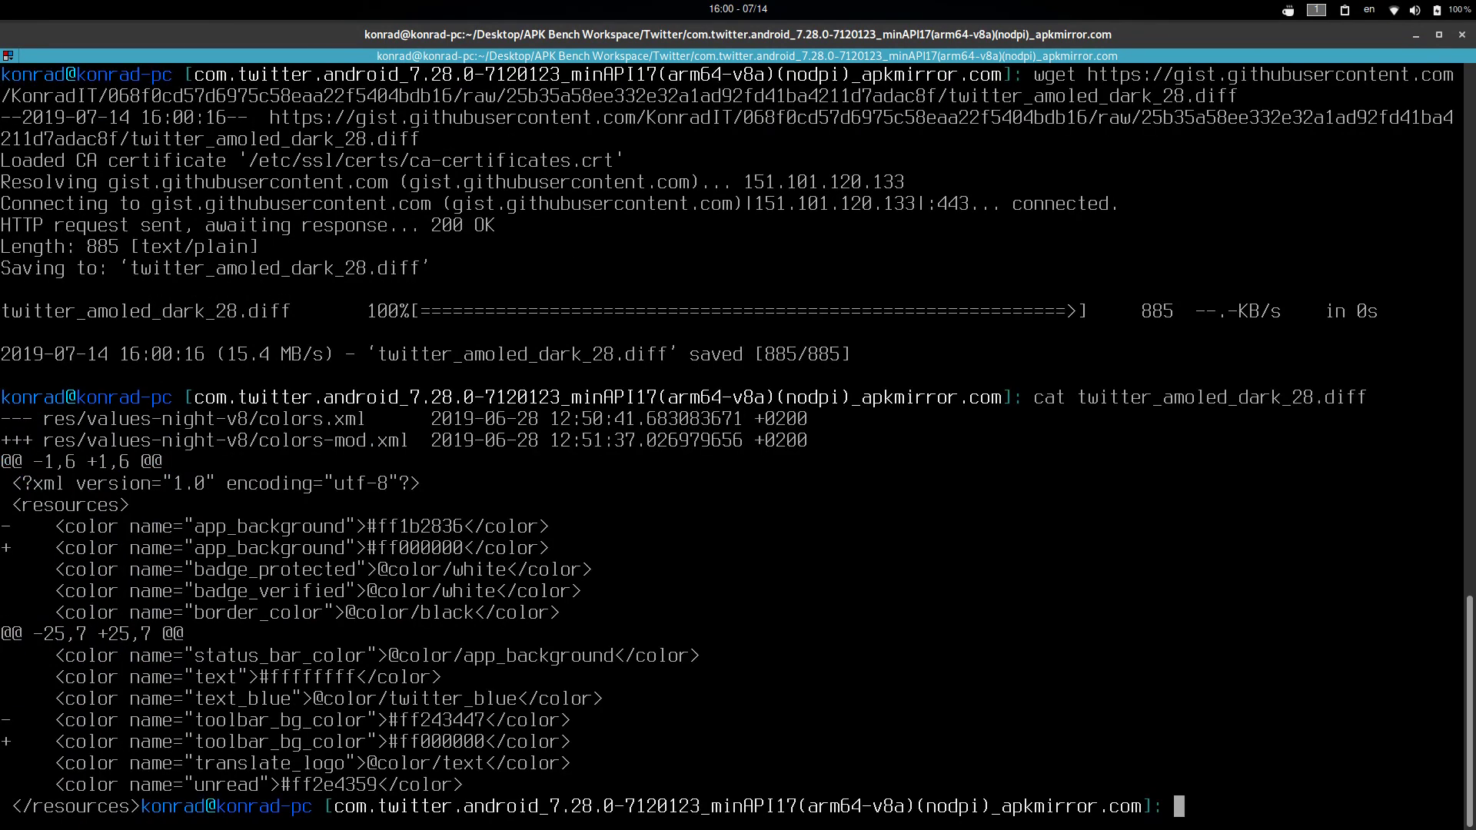
pyautogui.write('patch -p0 < t')
# Step: Apply twitter_amoled_dark_28.diff with patch -p0 and review the original app_background #ff1b2836
pyautogui.press('Tab')
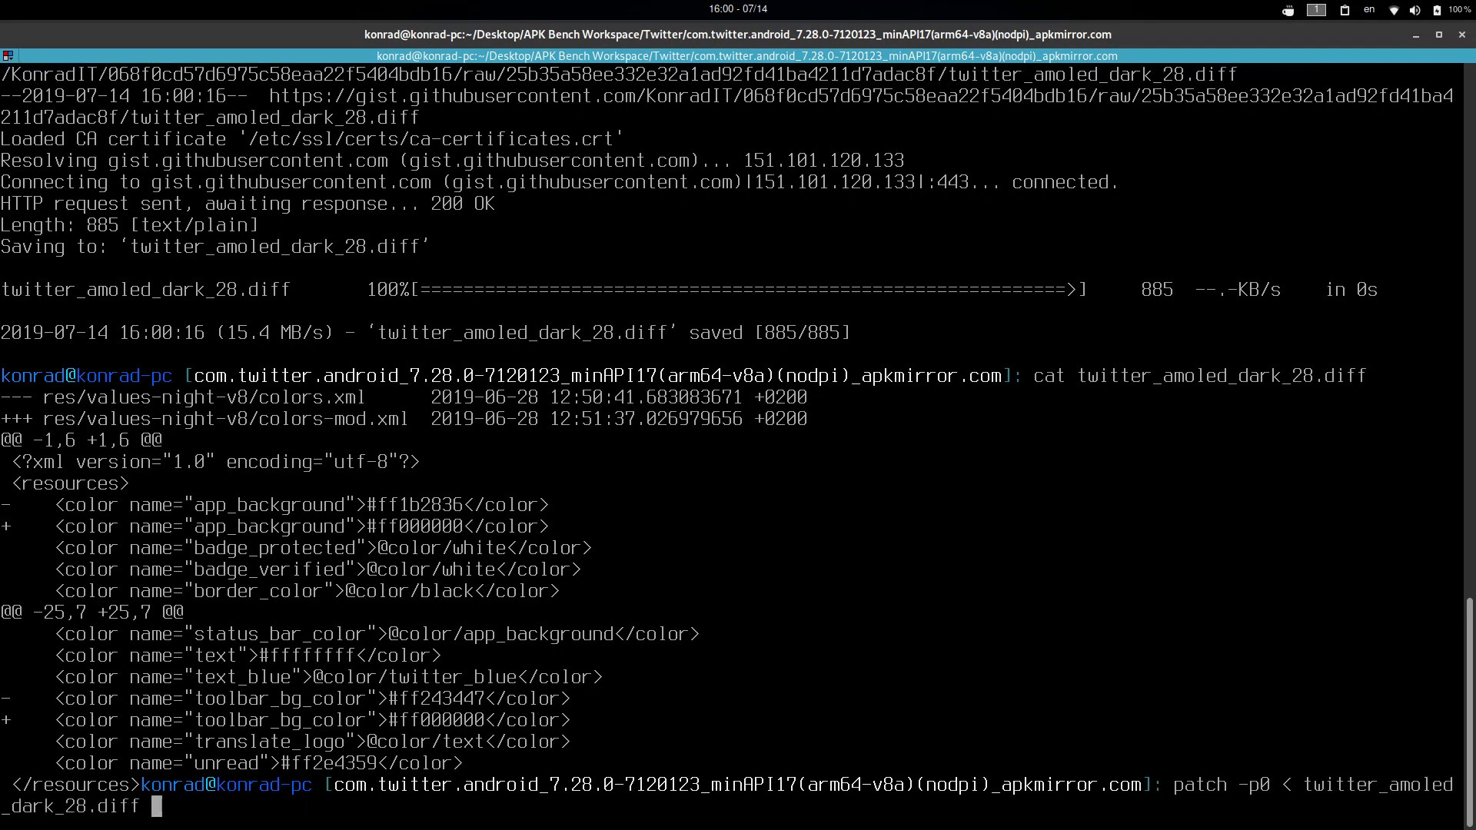
pyautogui.press('Return')
pyautogui.write('cd')
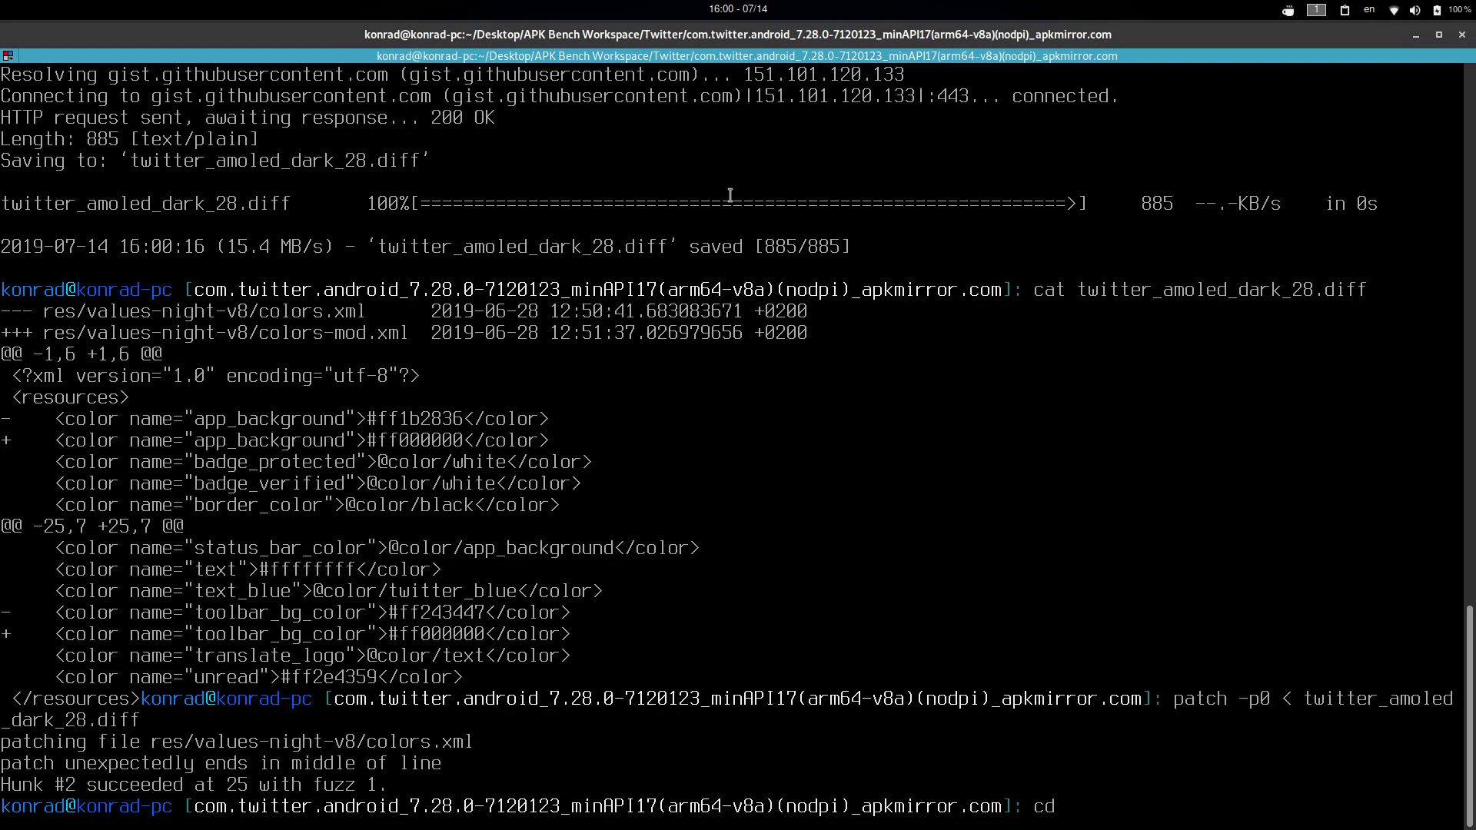
pyautogui.scroll(15, 727, 208)
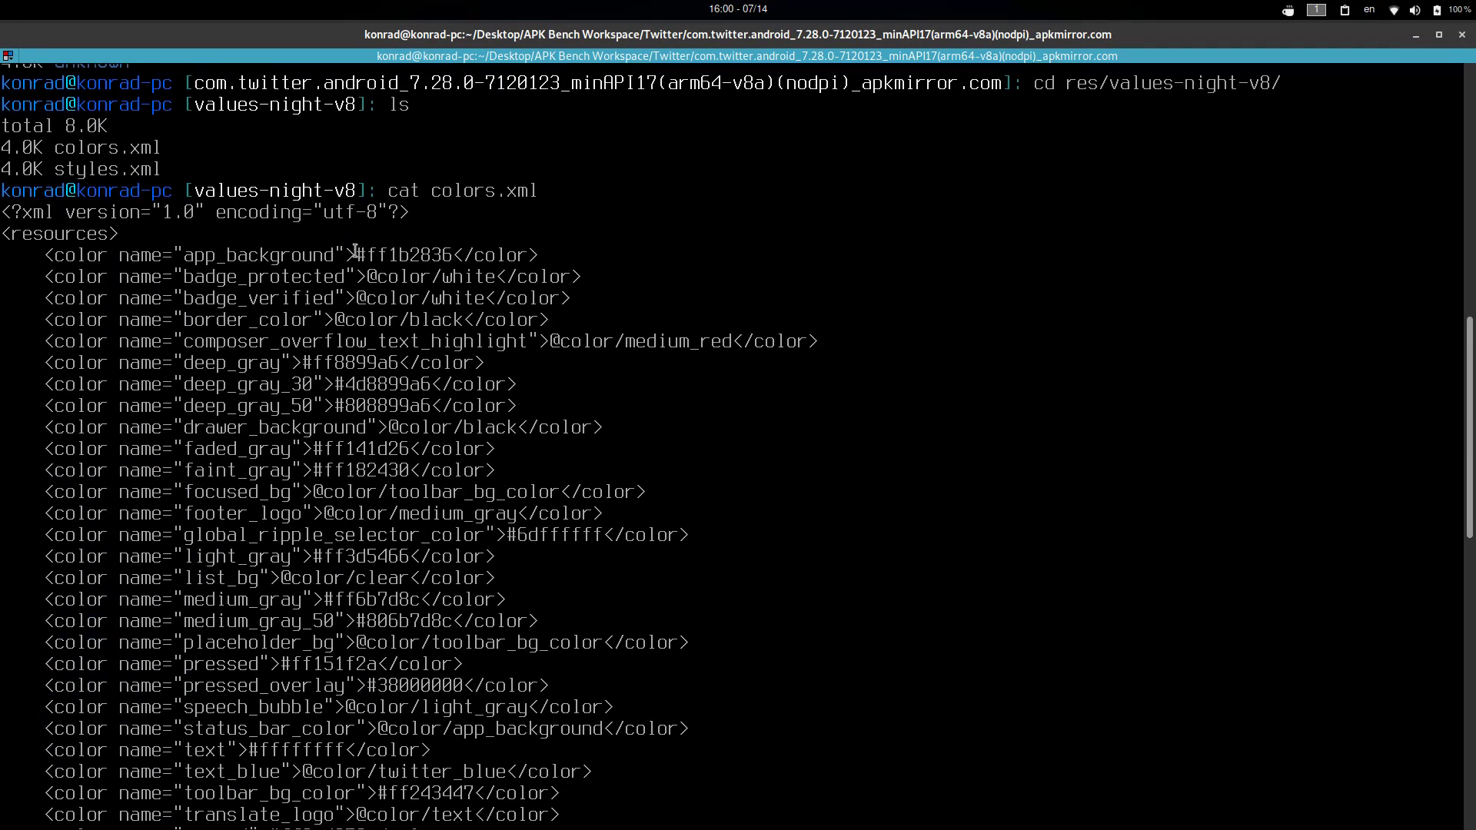
pyautogui.moveTo(355, 255); pyautogui.dragTo(452, 256)
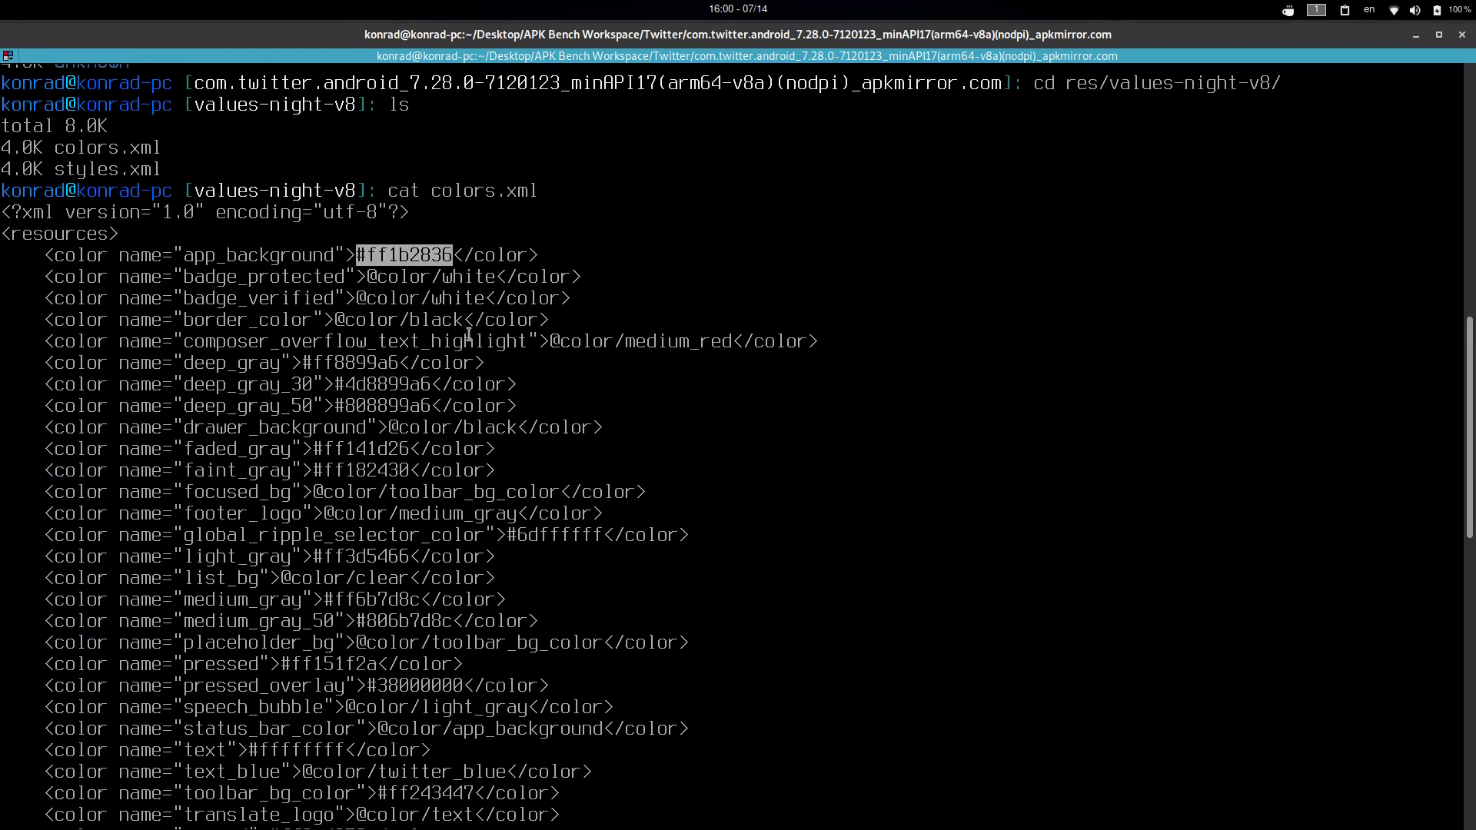
pyautogui.scroll(-15, 468, 339)
# Step: Change into res/values-night-v8 using Tab completion
pyautogui.write('re')
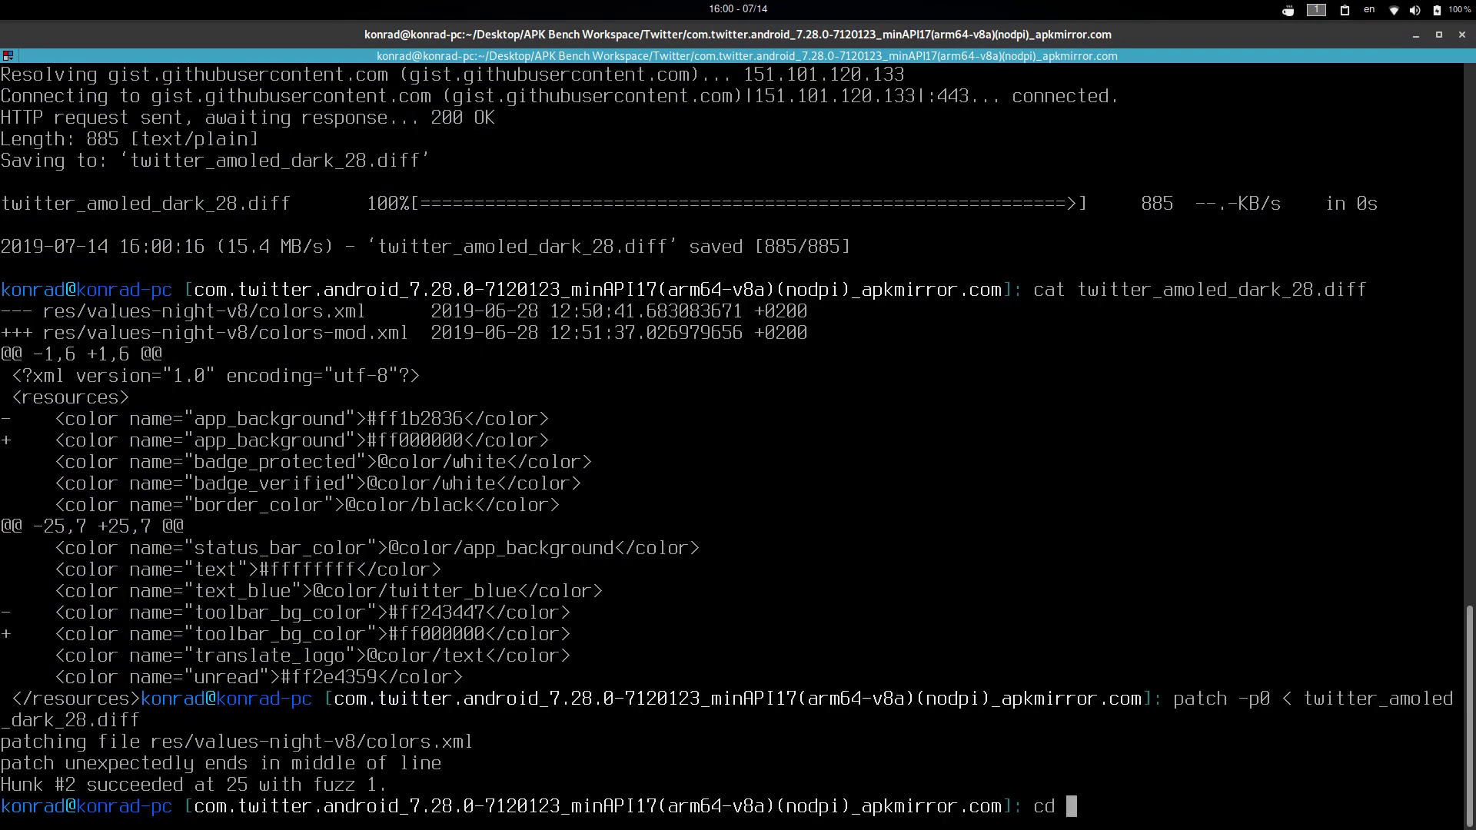
pyautogui.press('Tab')
pyautogui.write('v')
pyautogui.press('Tab')
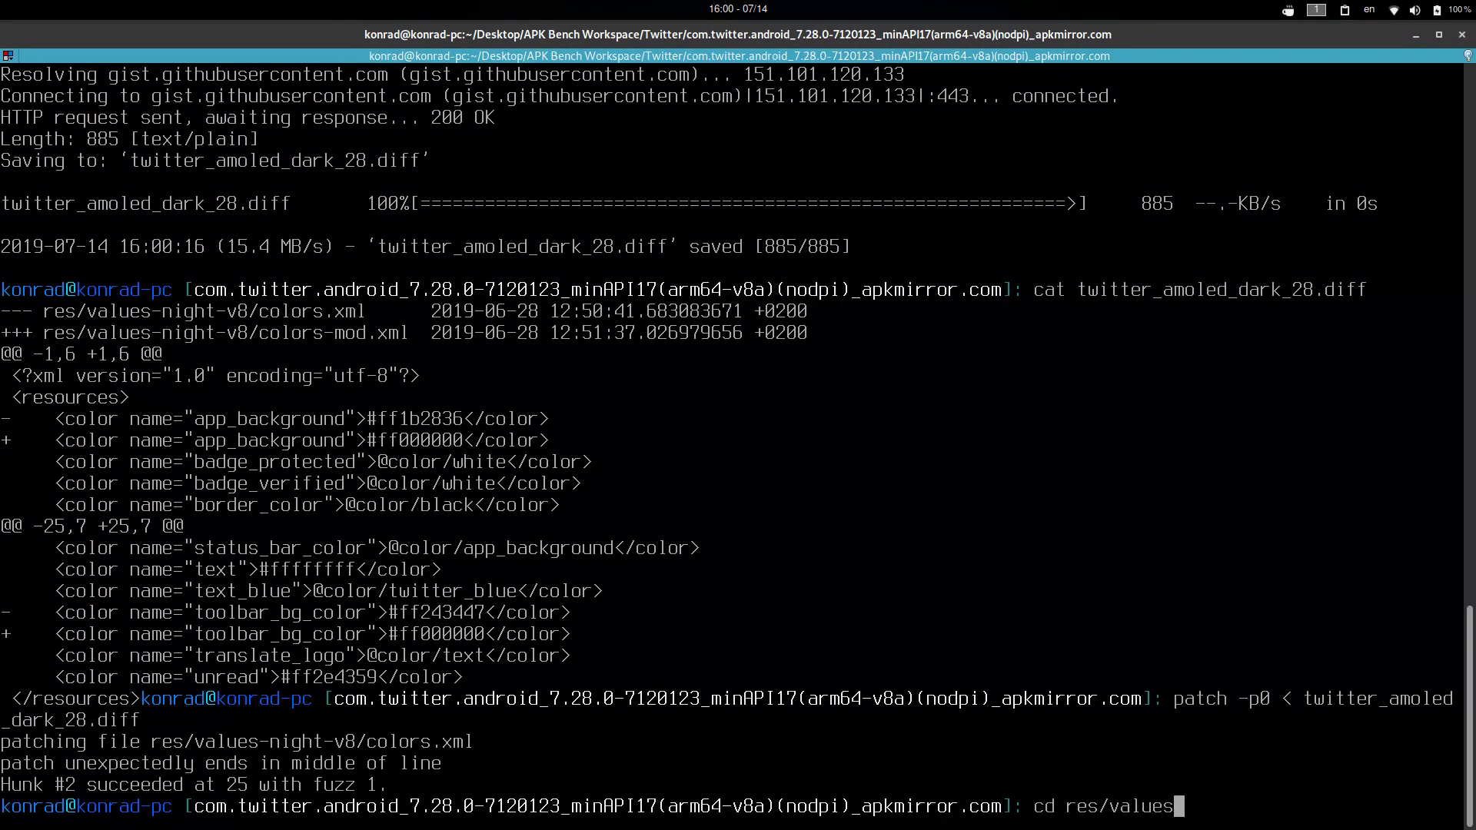
pyautogui.write('-ni')
pyautogui.press('Tab')
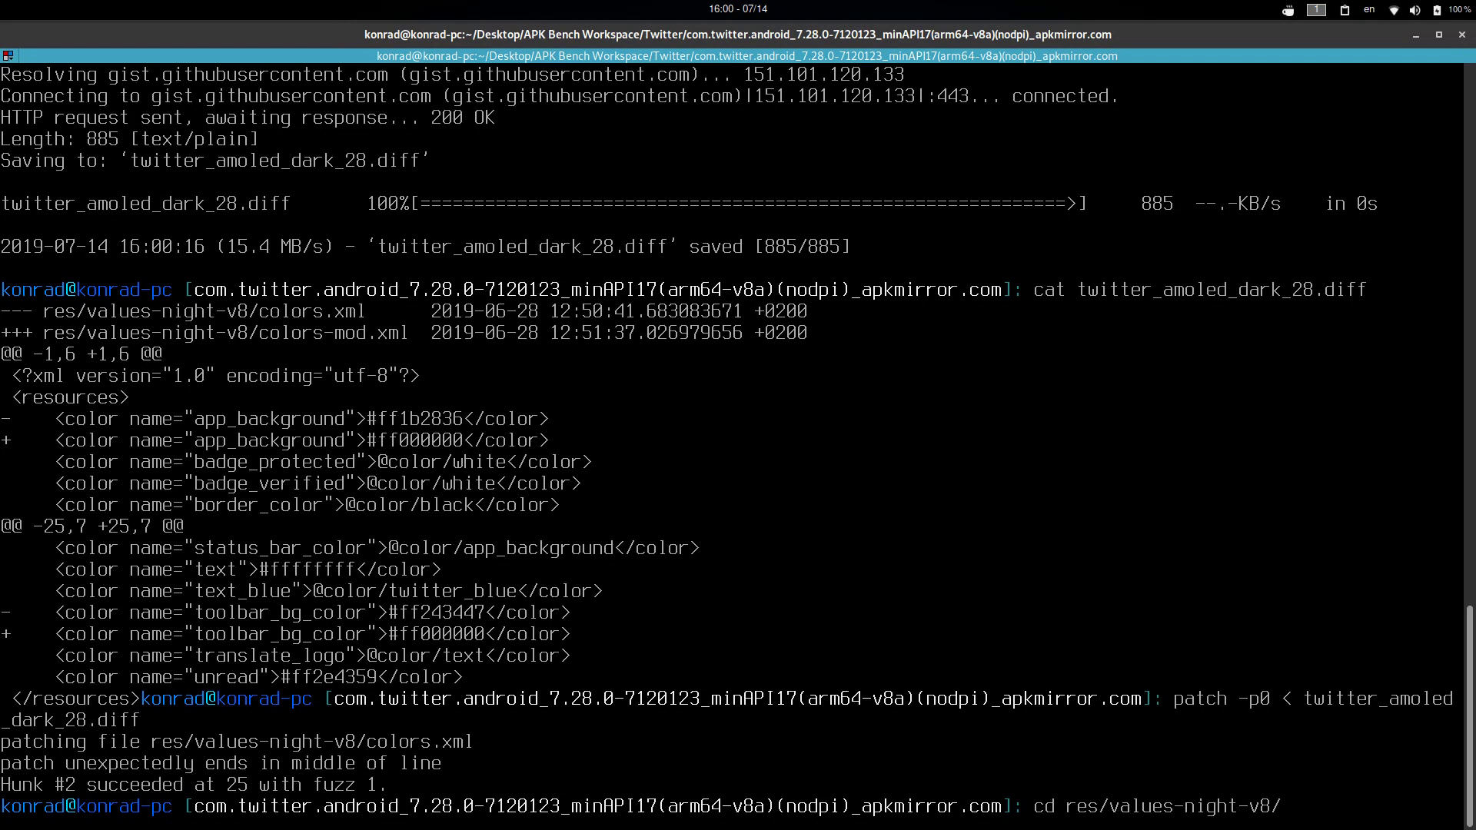
pyautogui.press('Return')
# Step: Print the patched colors.xml, then go up three folders to the Twitter workspace
pyautogui.write('cat colors.xml')
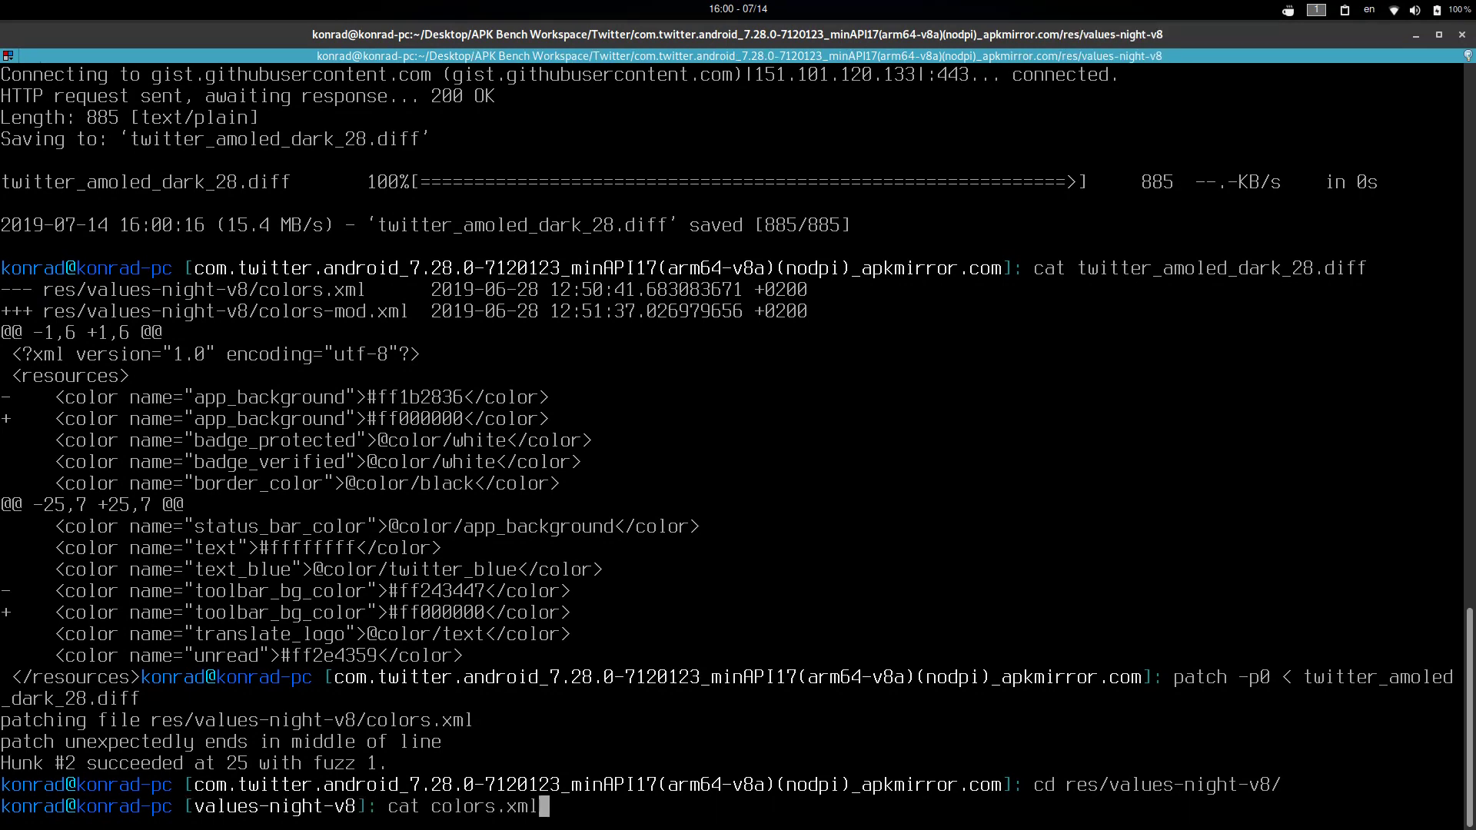
pyautogui.press('Return')
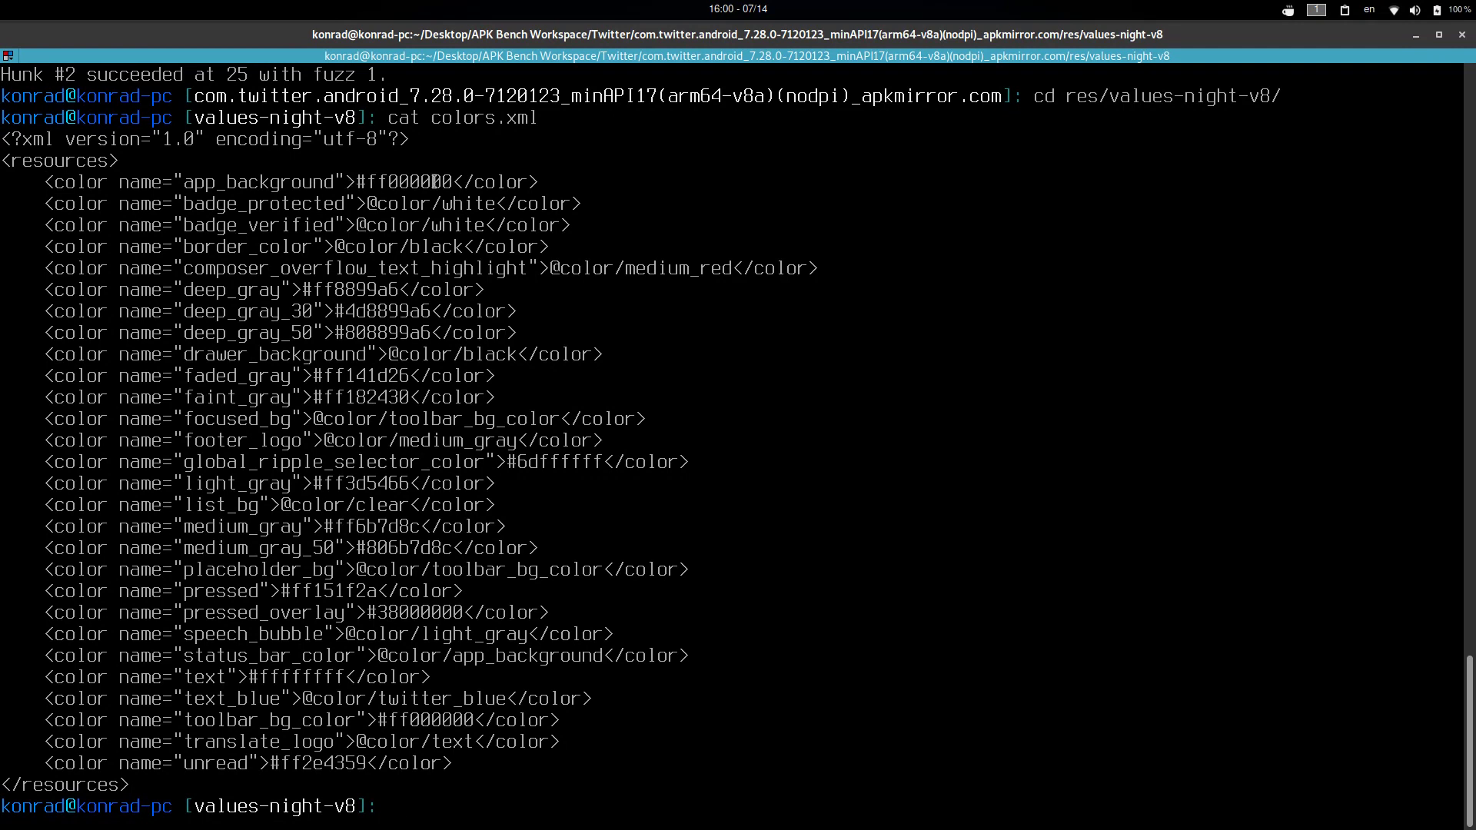
pyautogui.write('..')
pyautogui.press('Return')
pyautogui.write('..')
pyautogui.press('Return')
pyautogui.write('..')
pyautogui.press('Return')
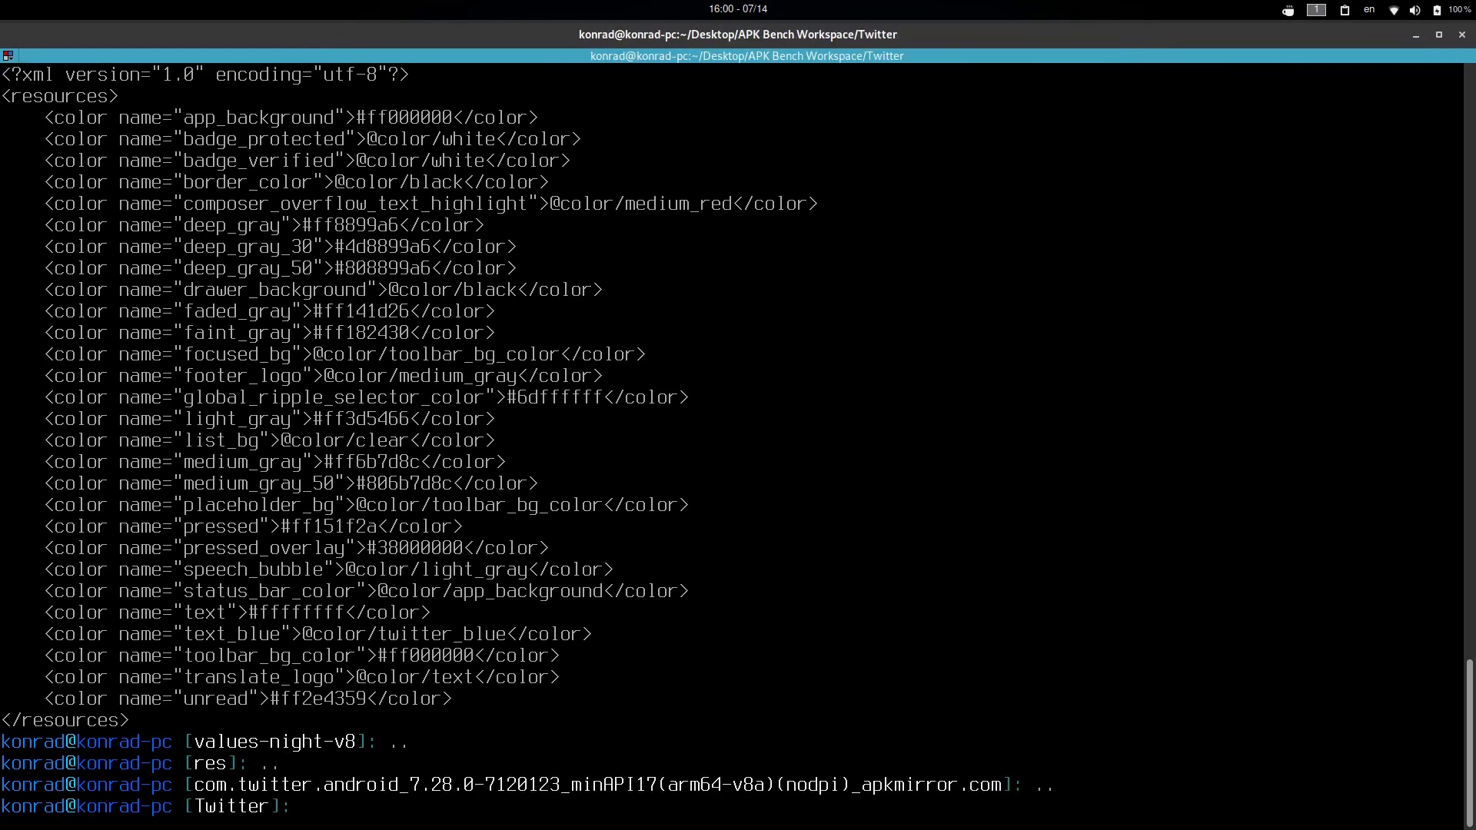
# Step: Rebuild the com.twitter.android_7.28.0 folder with apktool b -o moddedApp.apk, then bring OBS Studio forward
pyautogui.write('apktool b com.twitter.android_7.')
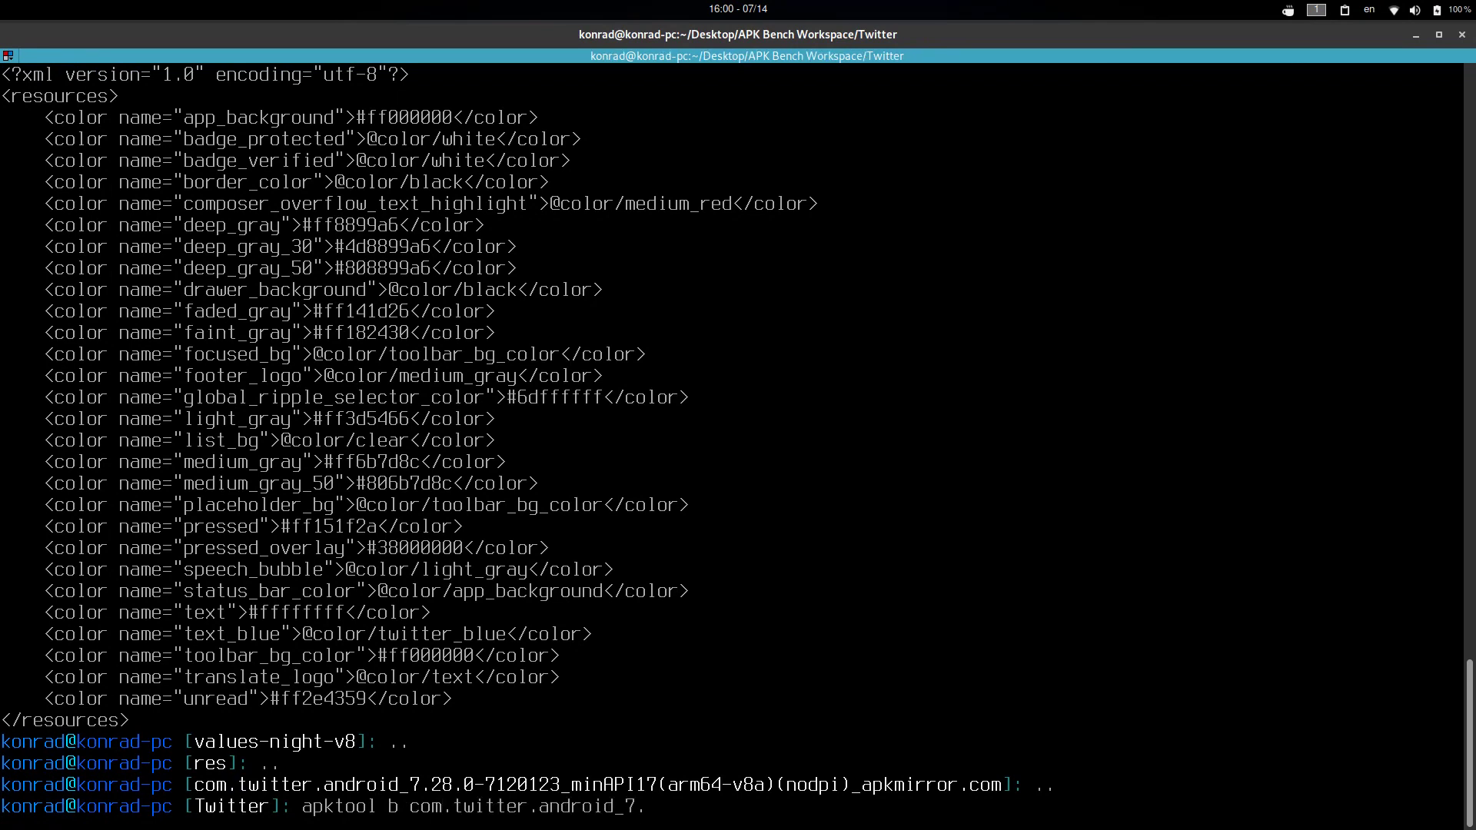
pyautogui.write('5')
pyautogui.press('Tab')
pyautogui.press('BackSpace')
pyautogui.press('BackSpace')
pyautogui.press('BackSpace')
pyautogui.press('BackSpace')
pyautogui.press('BackSpace')
pyautogui.press('BackSpace')
pyautogui.press('BackSpace')
pyautogui.press('BackSpace')
pyautogui.press('BackSpace')
pyautogui.press('BackSpace')
pyautogui.press('BackSpace')
pyautogui.press('BackSpace')
pyautogui.press('BackSpace')
pyautogui.press('BackSpace')
pyautogui.press('BackSpace')
pyautogui.press('BackSpace')
pyautogui.press('BackSpace')
pyautogui.press('BackSpace')
pyautogui.press('BackSpace')
pyautogui.press('BackSpace')
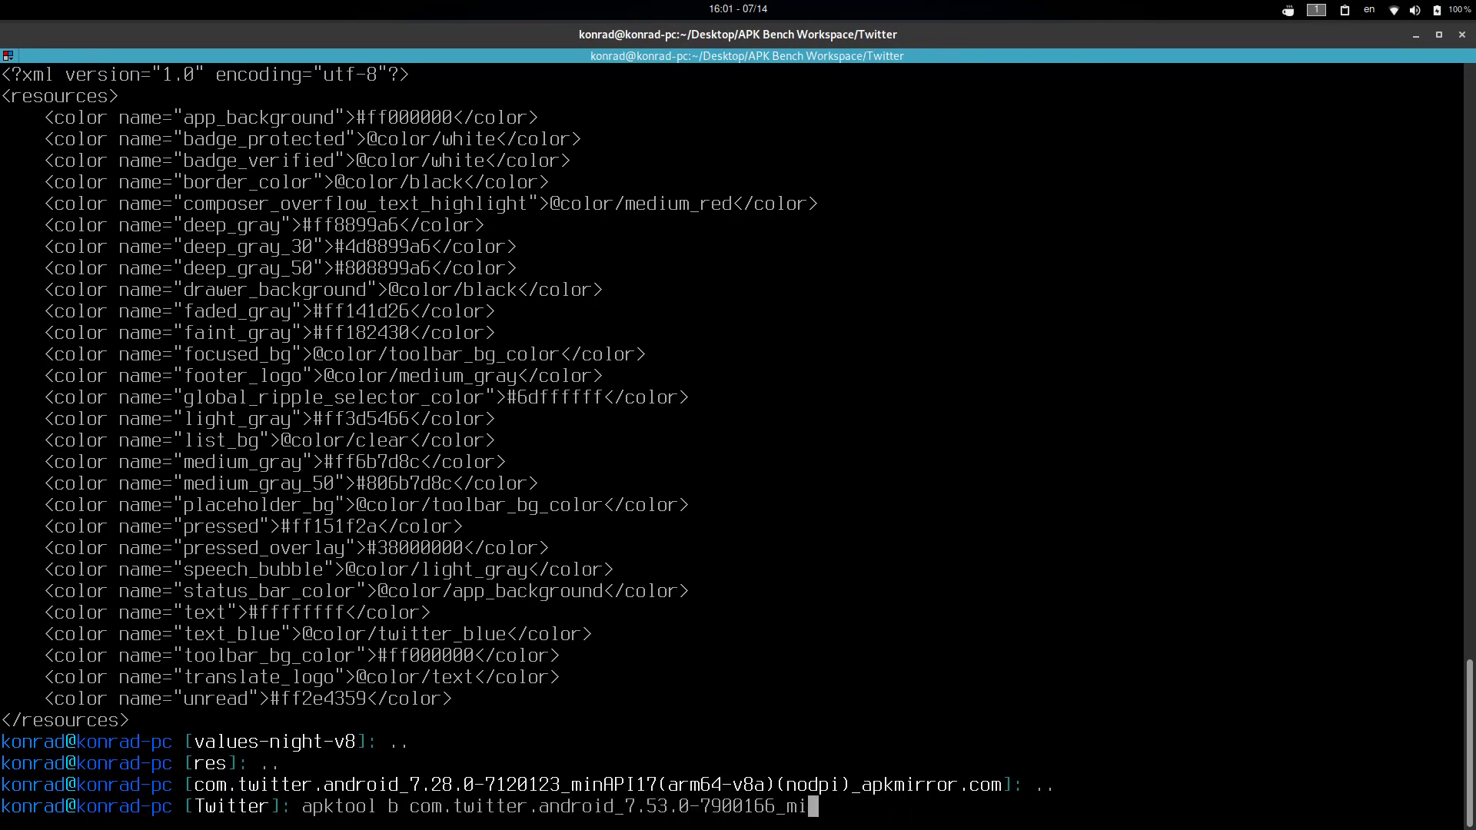
pyautogui.press('BackSpace')
pyautogui.press('BackSpace')
pyautogui.press('BackSpace')
pyautogui.press('BackSpace')
pyautogui.write('2')
pyautogui.press('Tab')
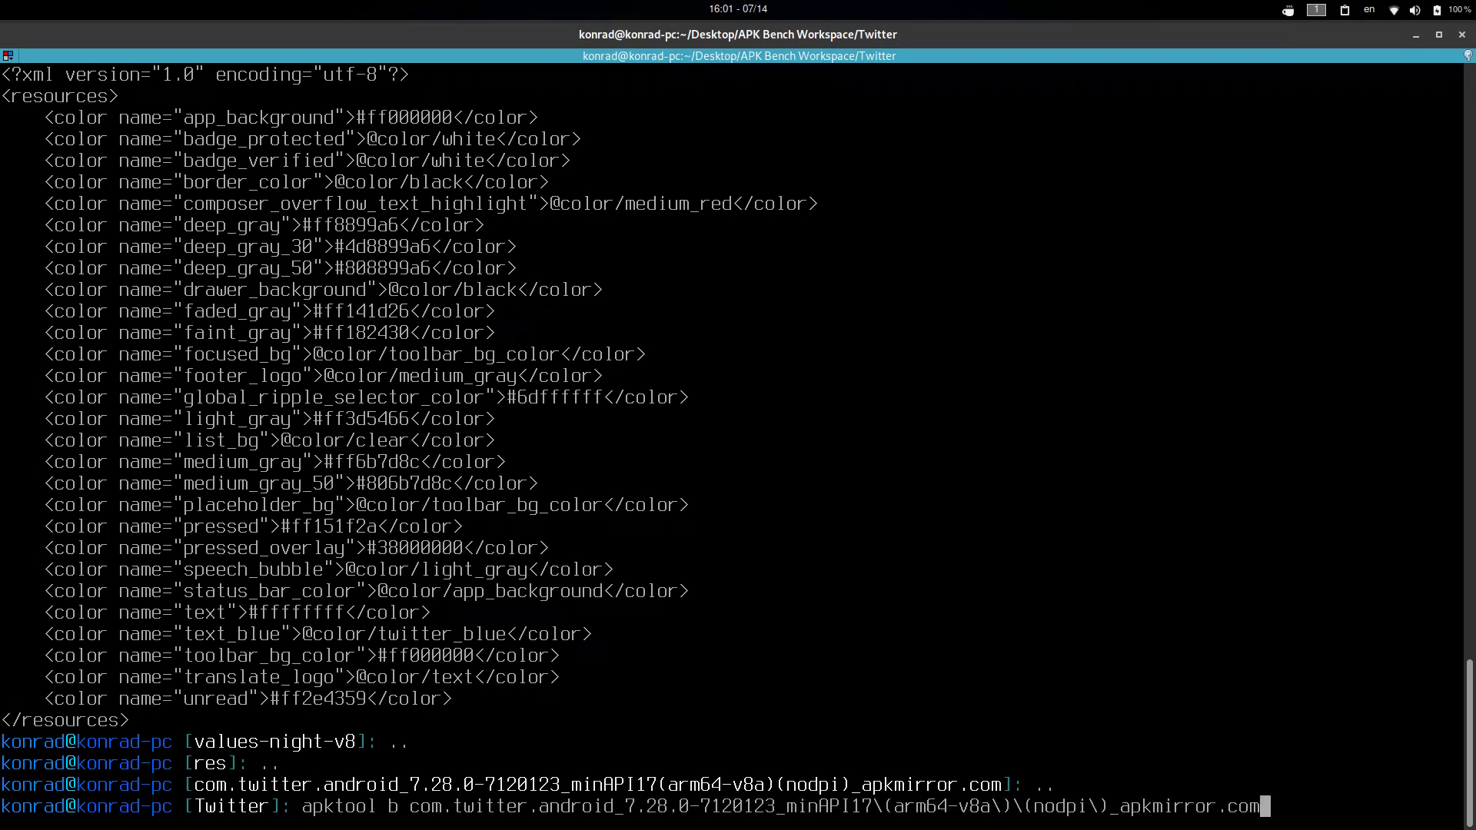
pyautogui.write('-')
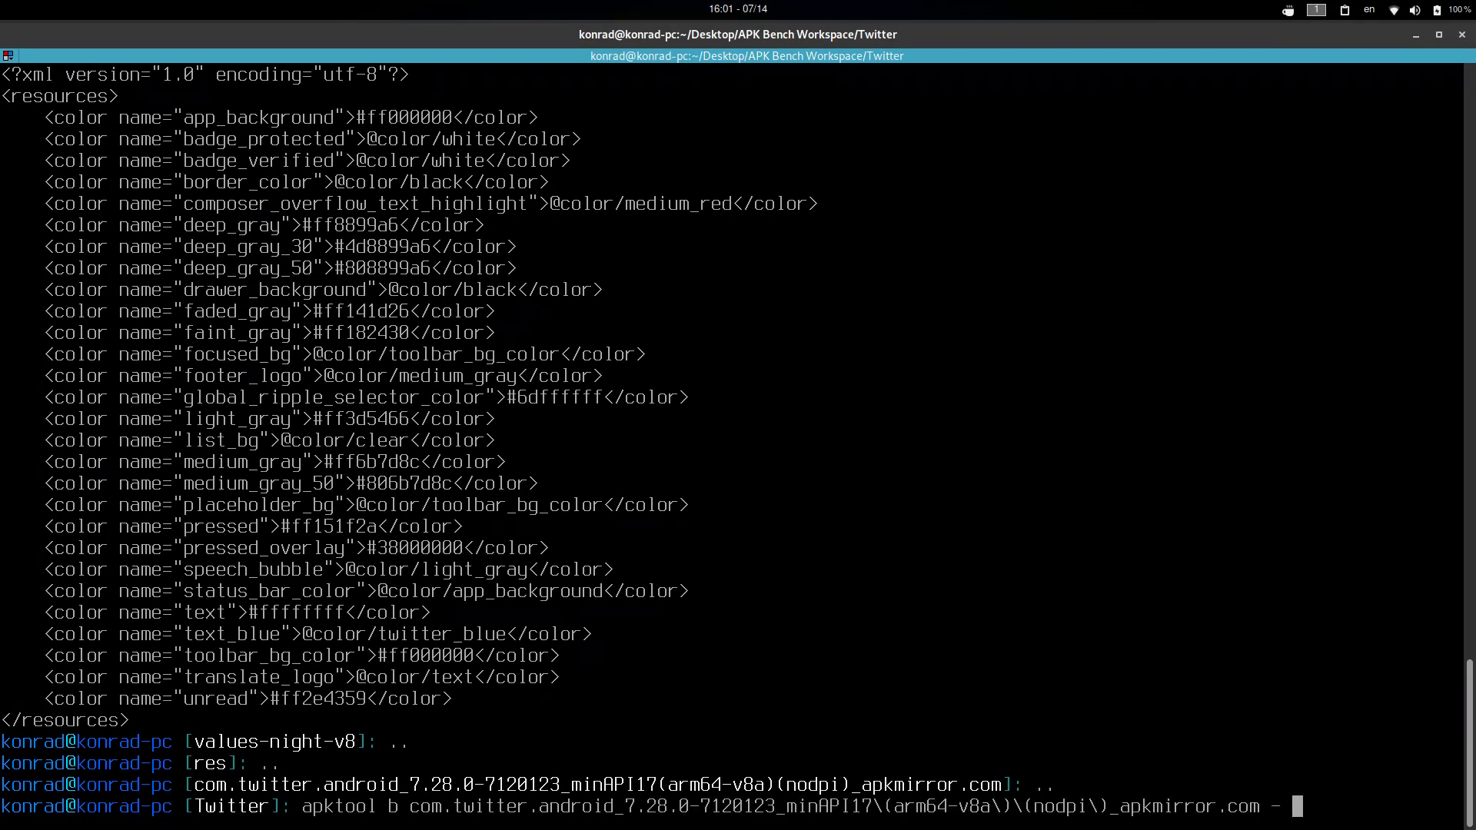
pyautogui.write('o moddedApp.apk')
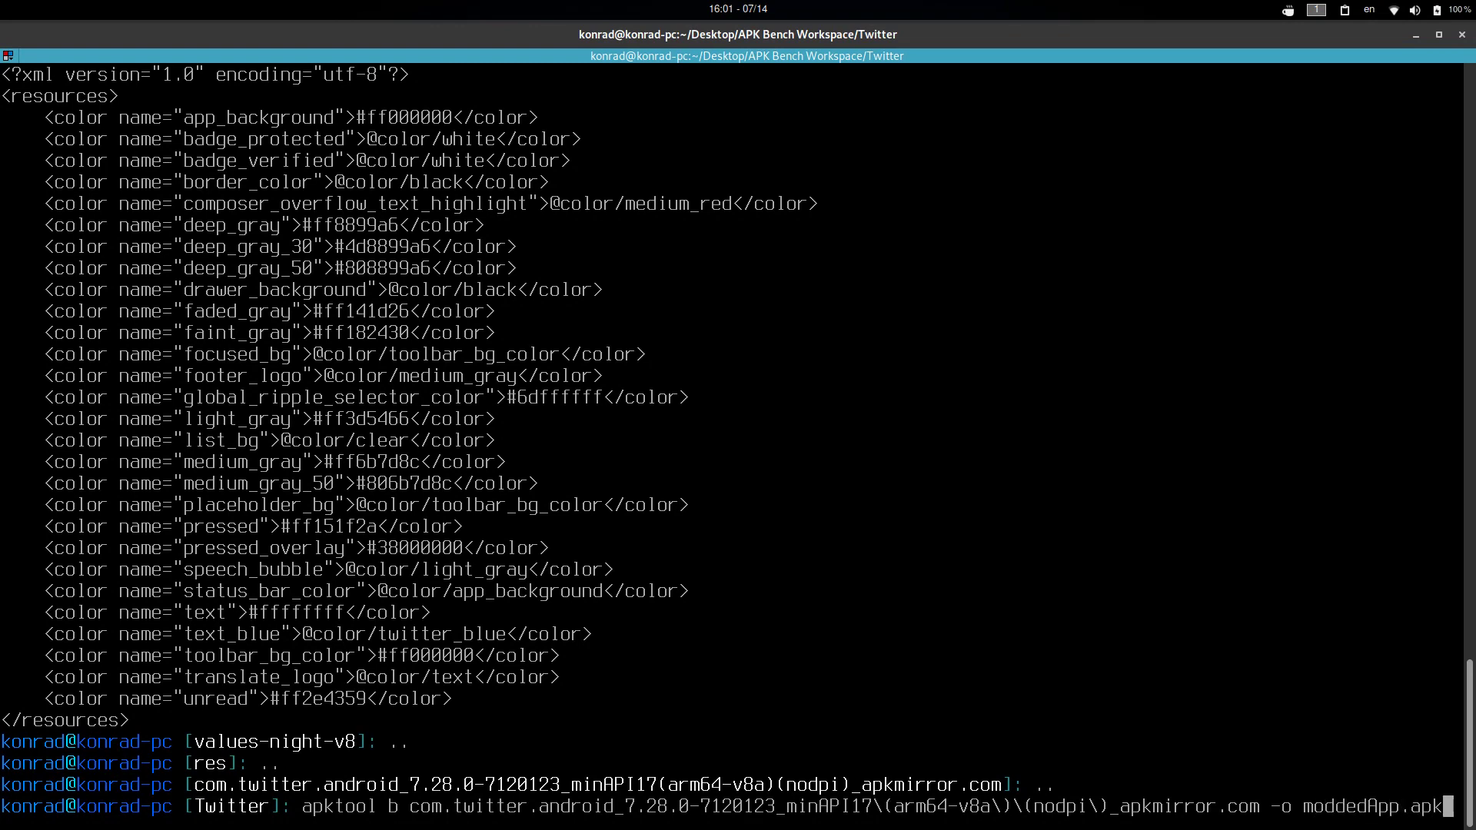
pyautogui.press('Return')
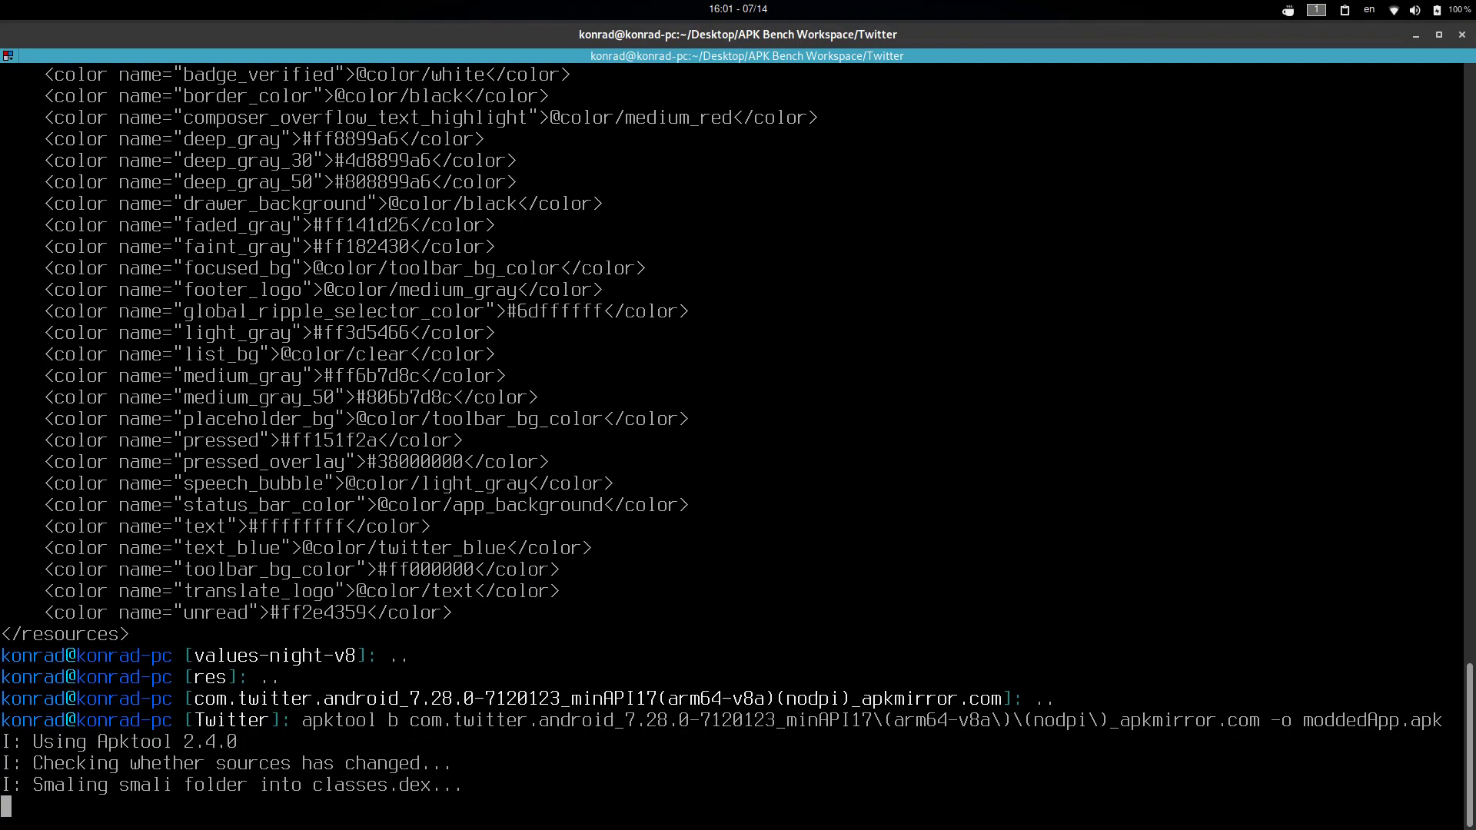
pyautogui.hotkey('alt', 'Tab')
pyautogui.hotkey('alt', 'Tab')
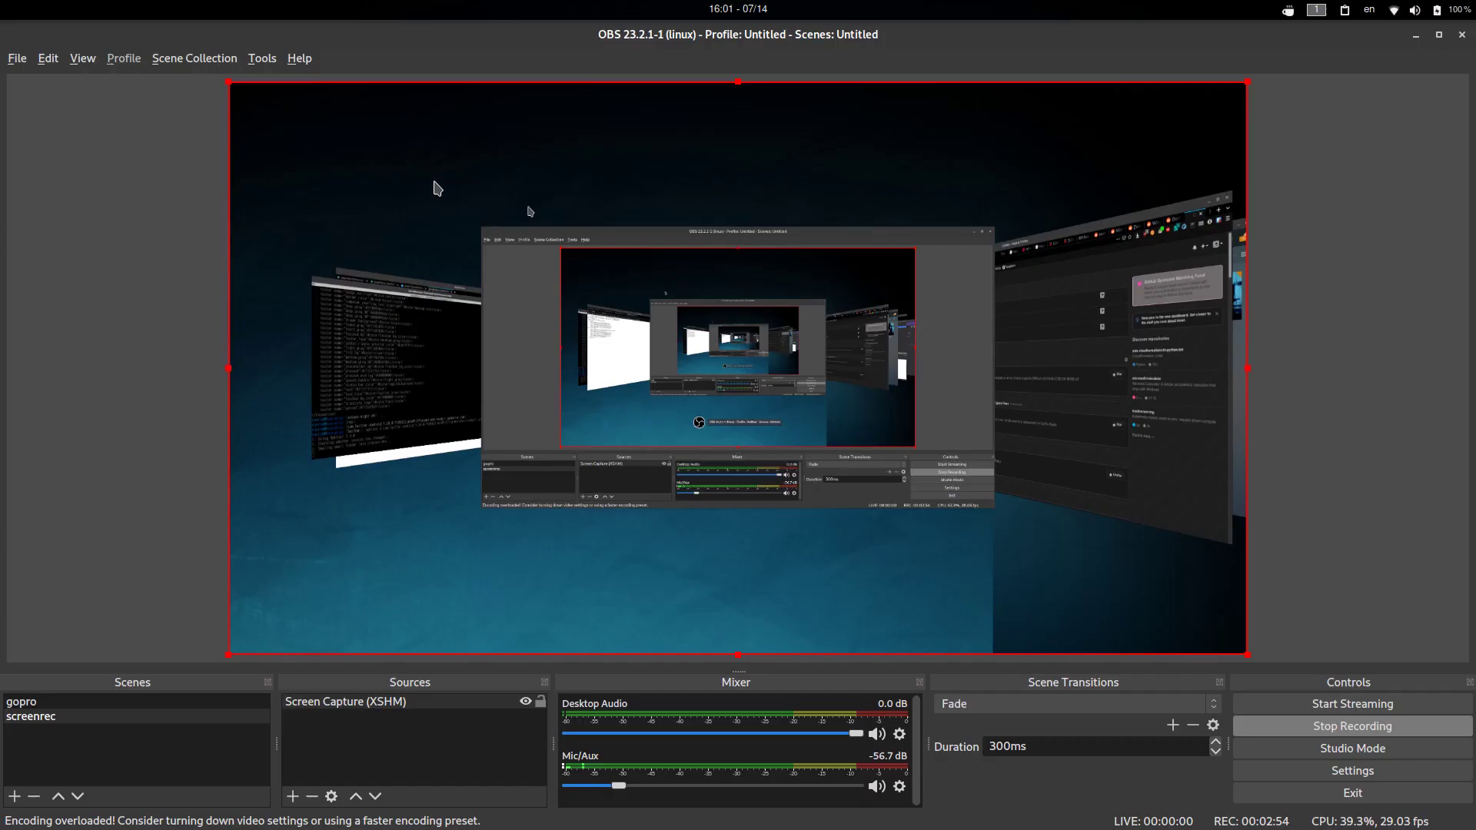